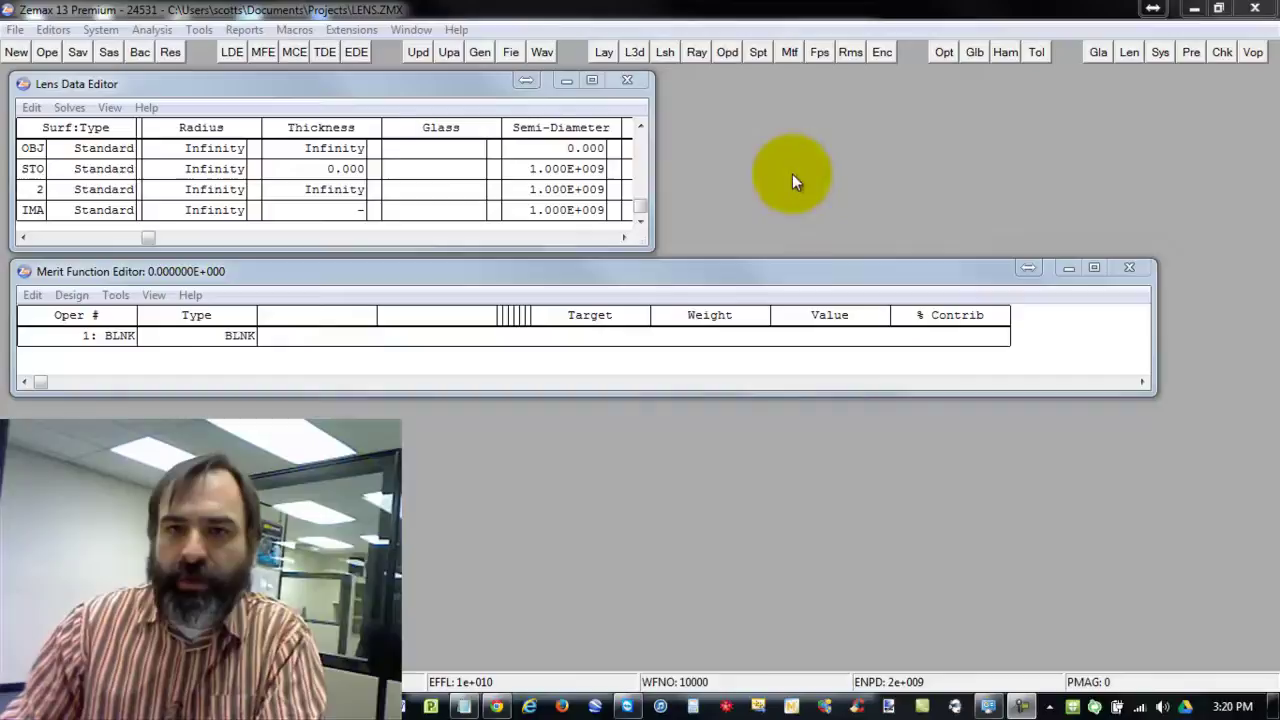
Set the stop surface radius to 10 and surface 2's radius to -10.
click(220, 172)
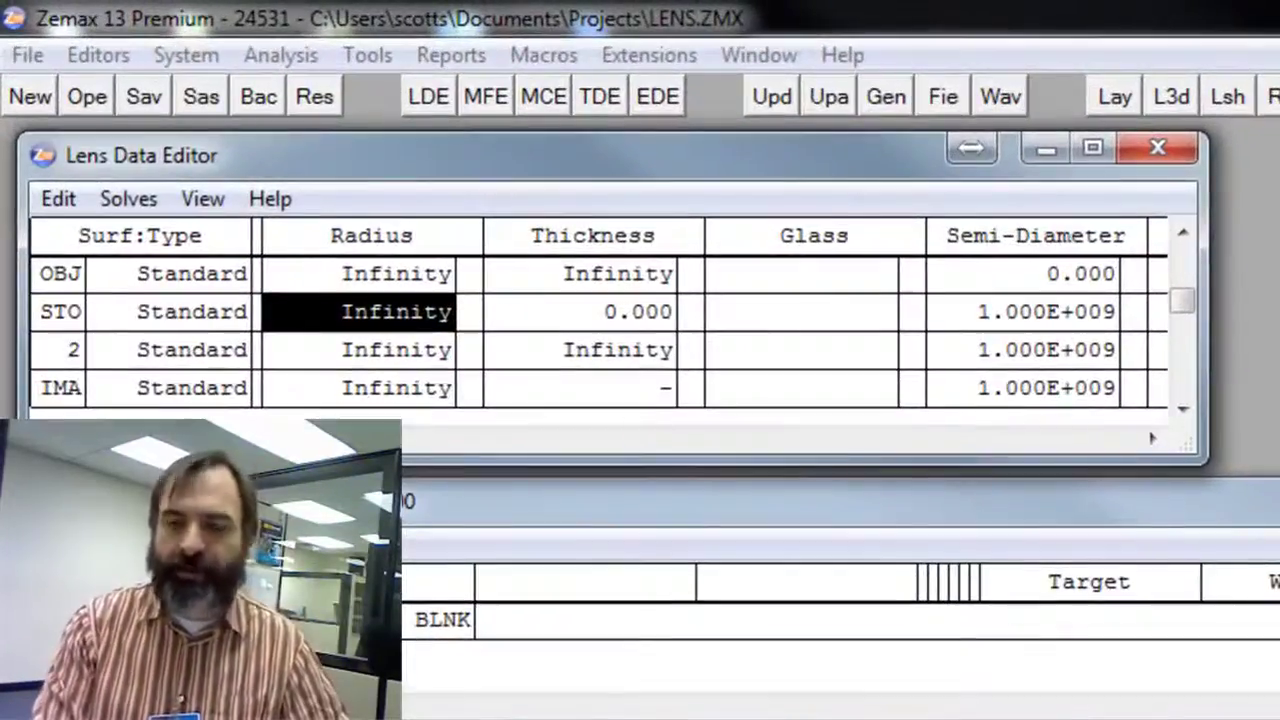
text(10)
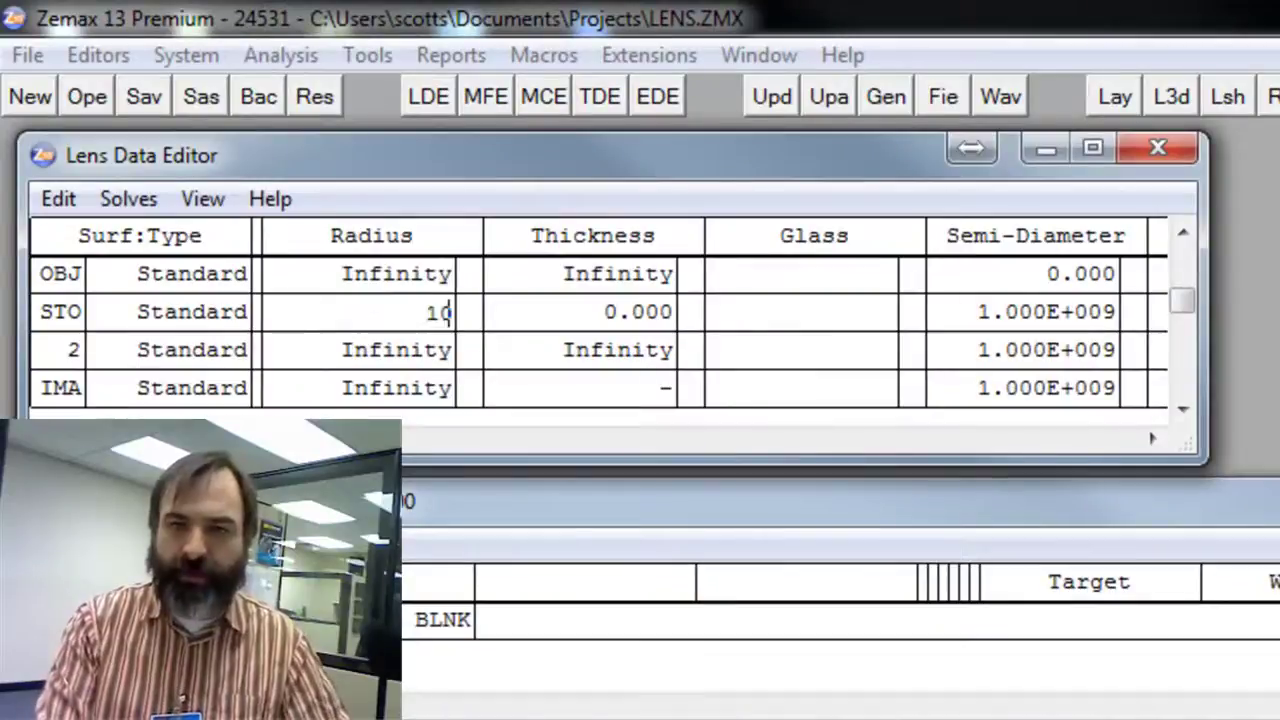
key(Return)
click(410, 350)
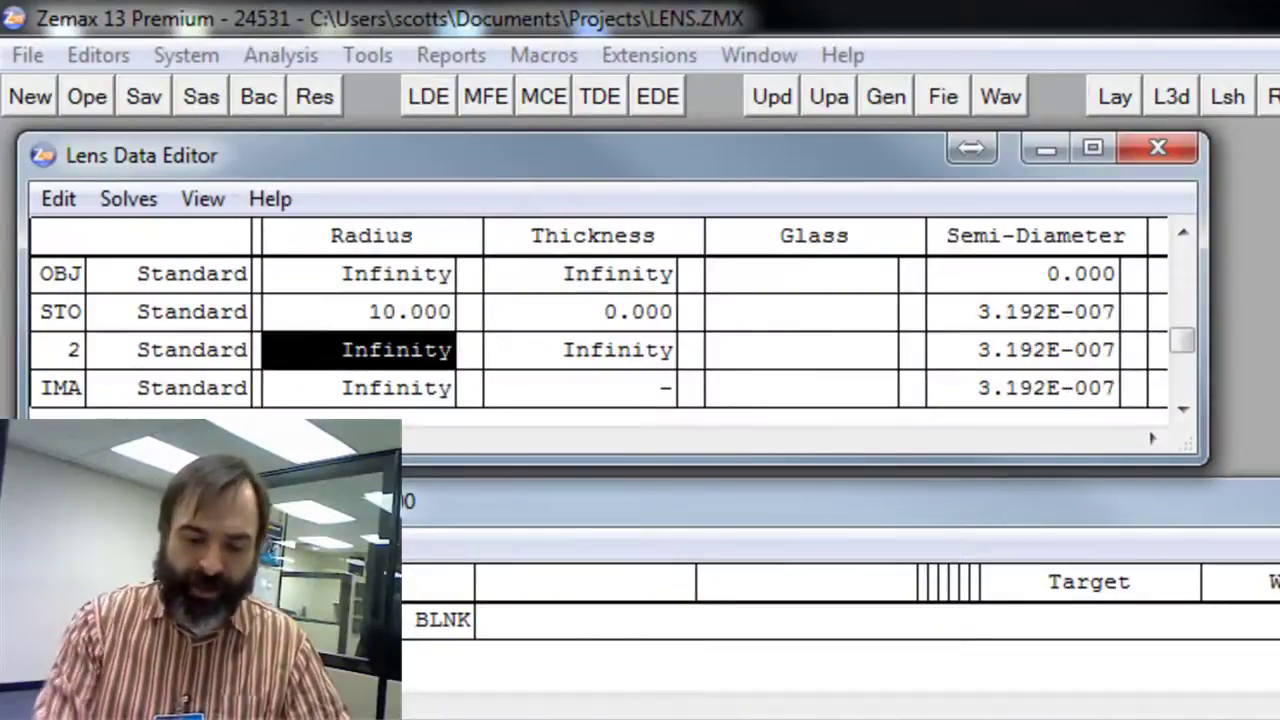
text(-10)
key(Return)
Give the stop surface a thickness of 2 and N-BK7 glass.
click(593, 312)
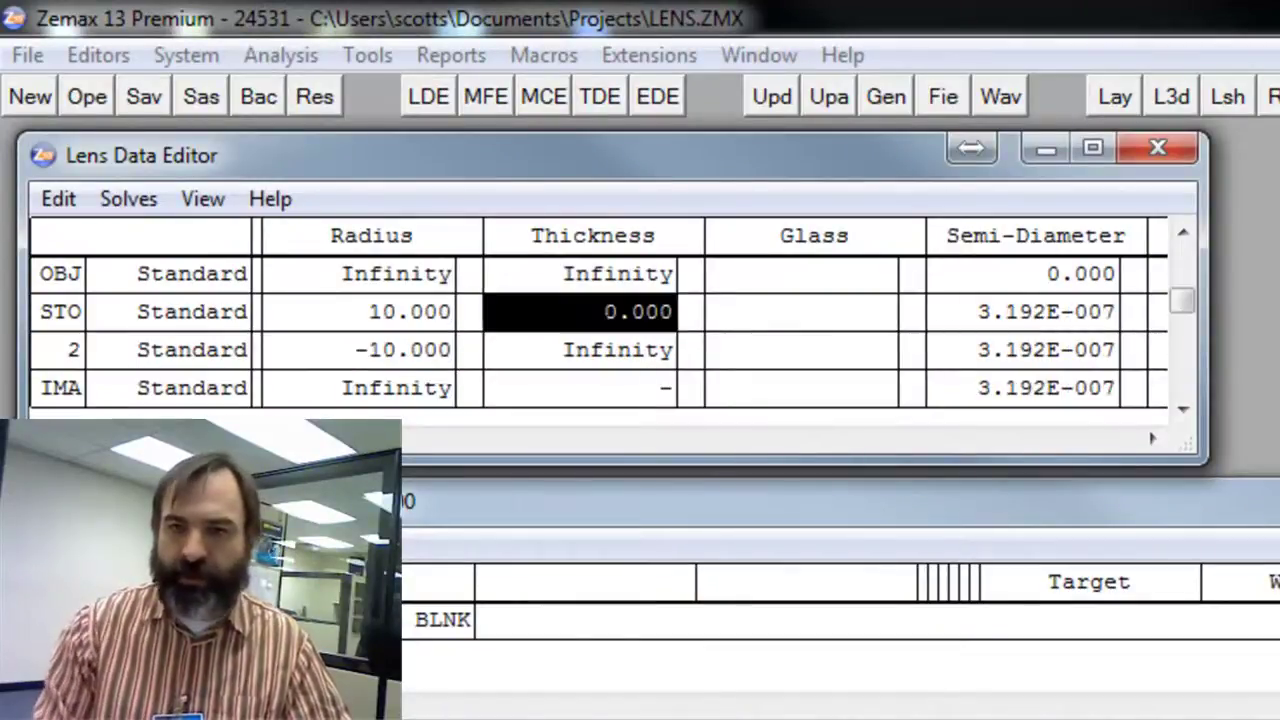
text(2)
key(Tab)
click(888, 313)
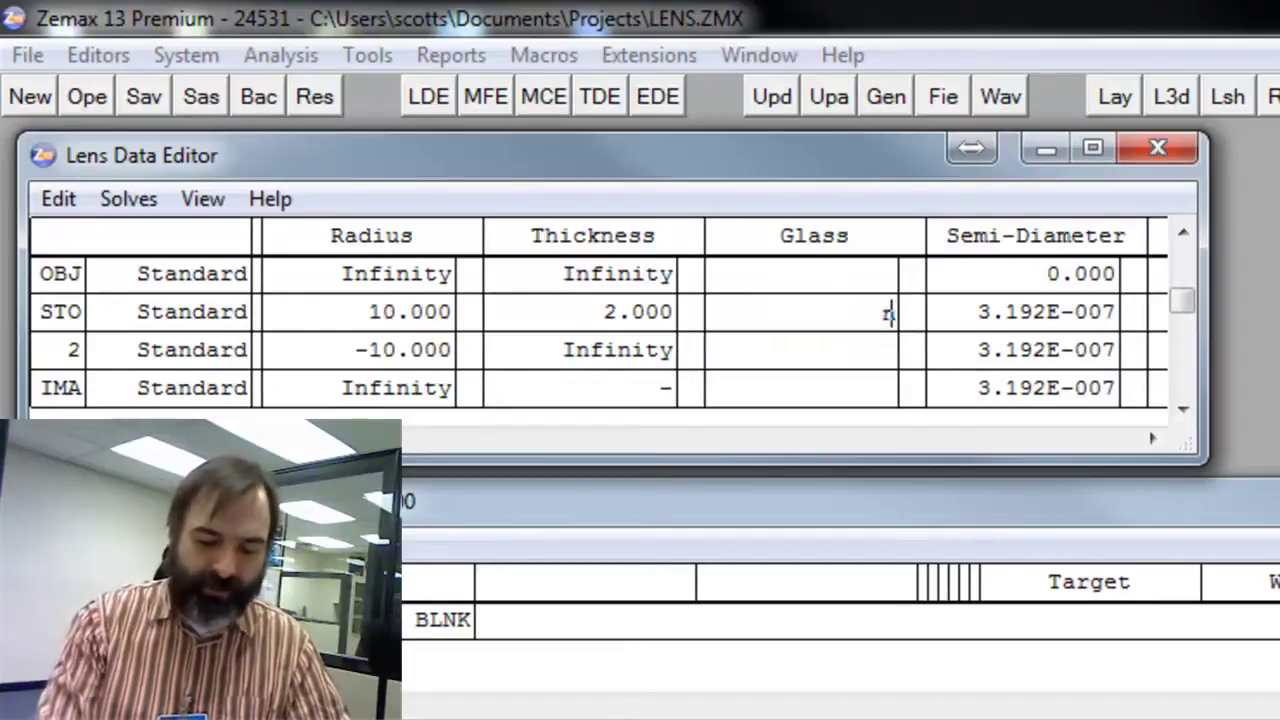
text(n-bk7)
key(Return)
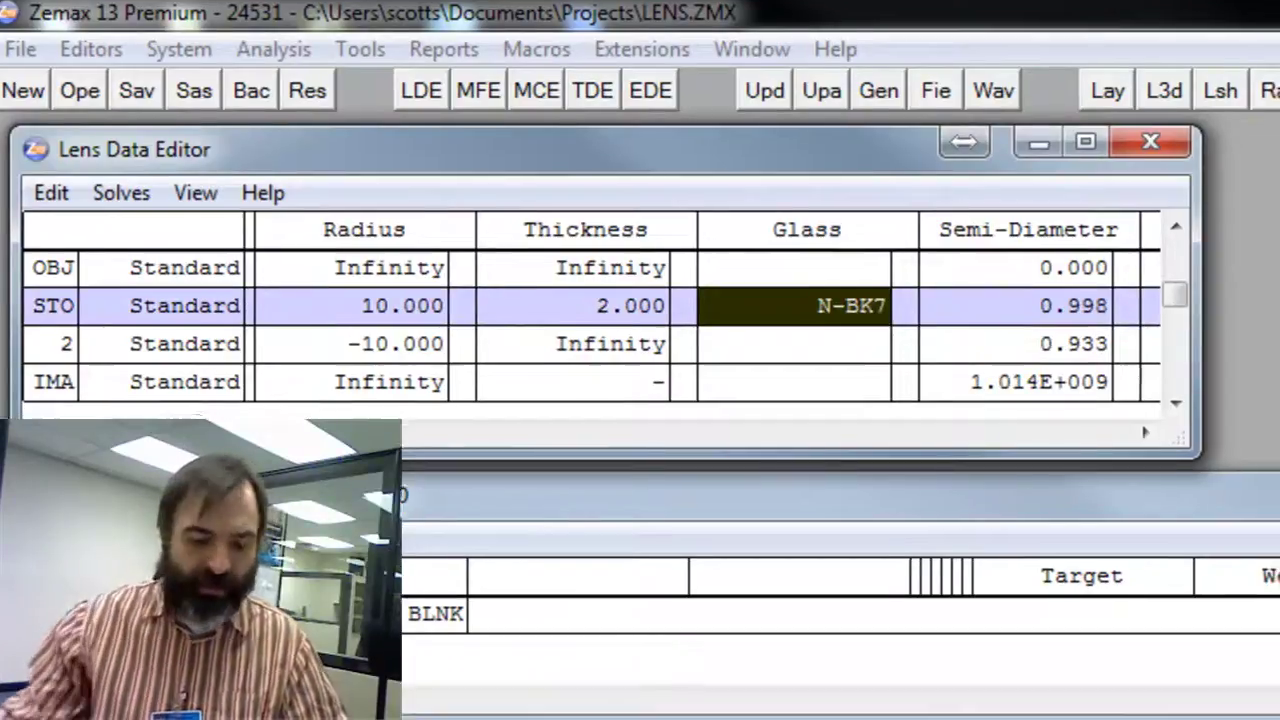
Set the system aperture value to 5 in the General settings.
click(886, 96)
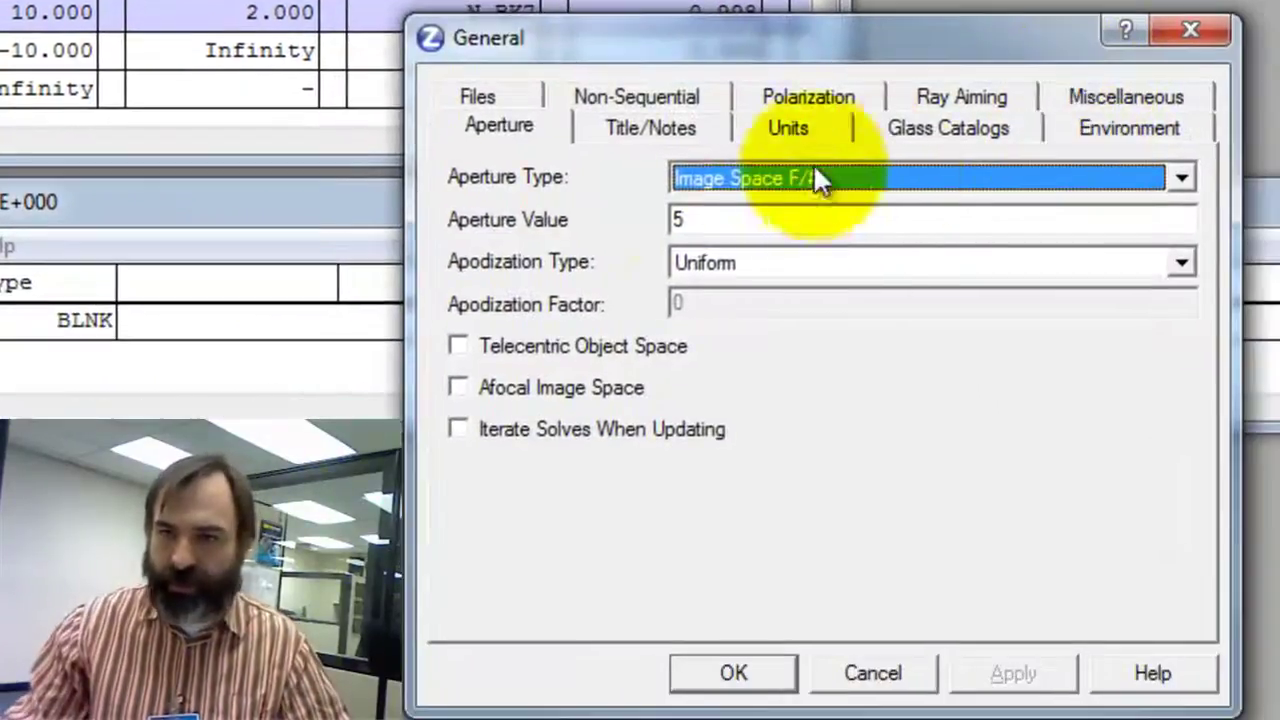
click(682, 220)
click(773, 668)
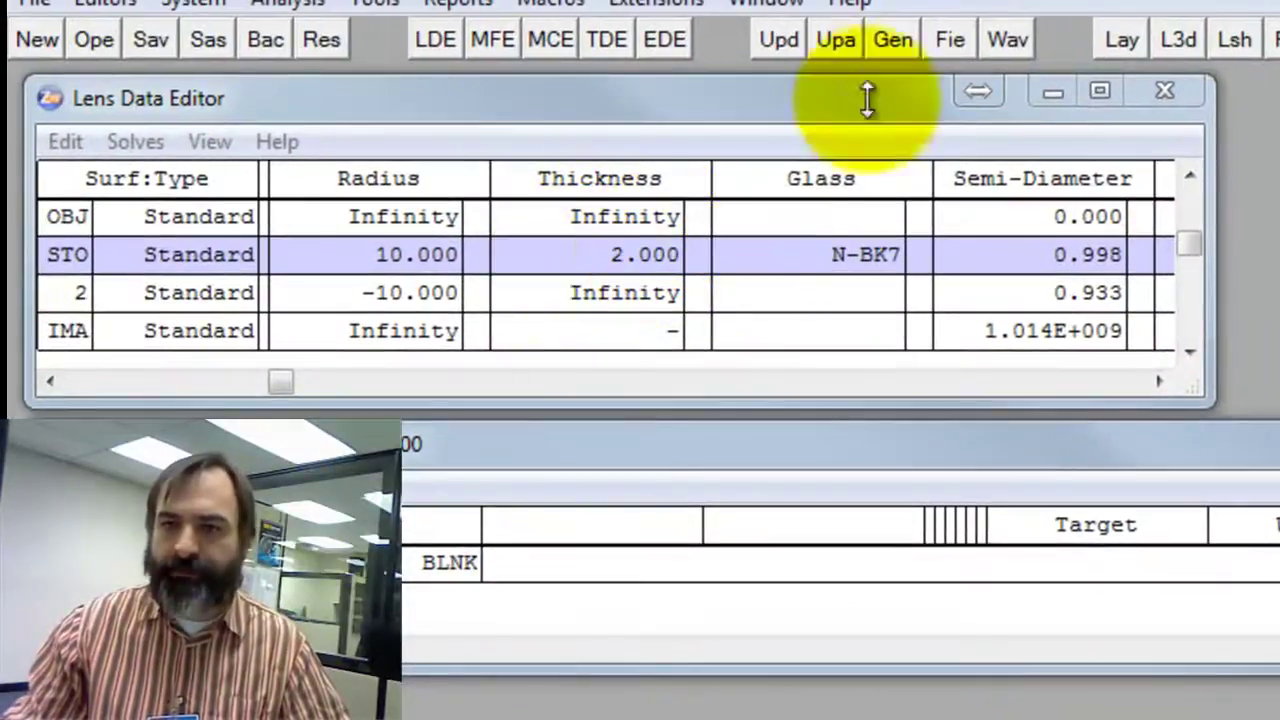
Open the 2D lens layout plot and place it beside the lens data table.
click(1095, 37)
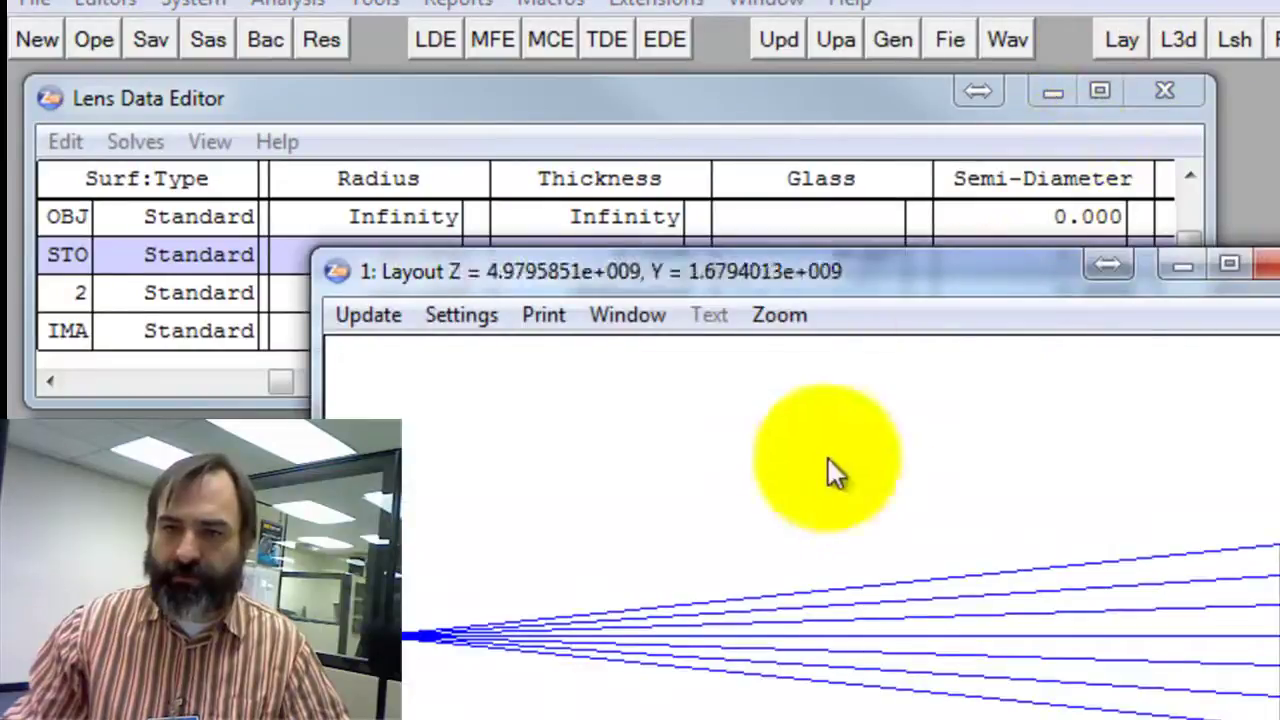
drag(794, 274, 1220, 294)
click(610, 320)
Give surface 2's thickness a marginal ray height solve, giving 9.302 to focus.
click(609, 294)
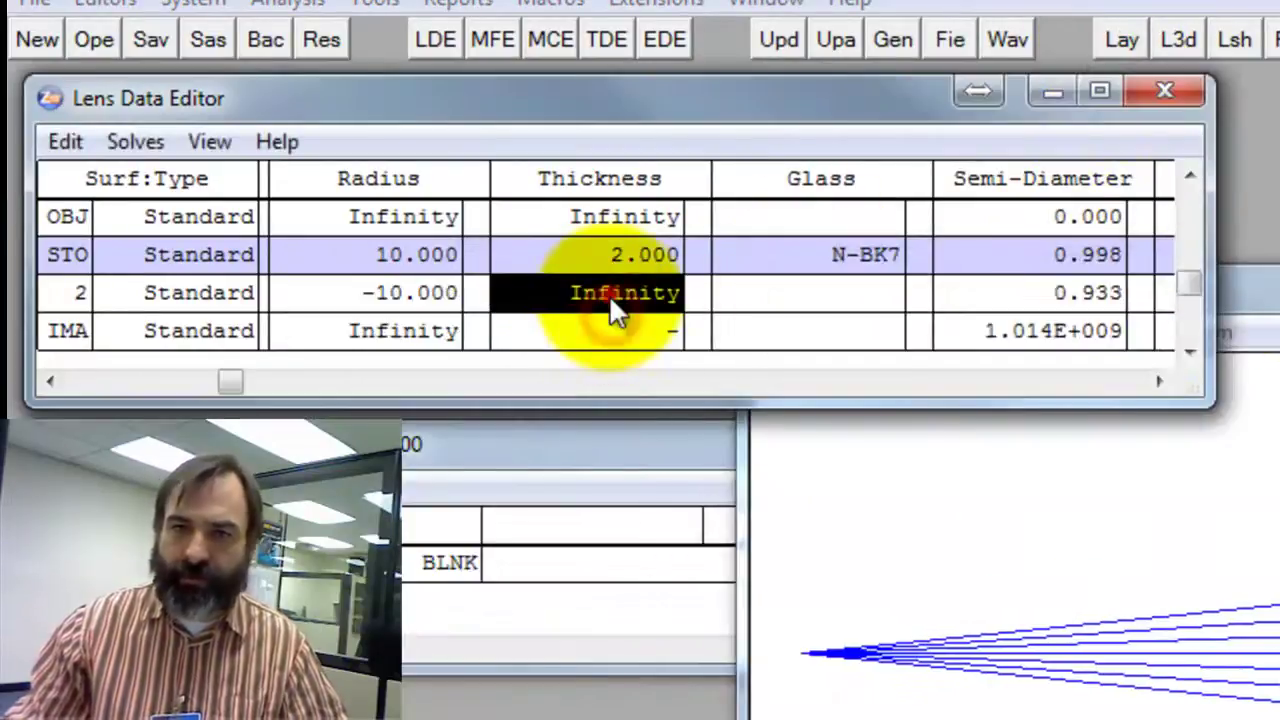
right_click(609, 294)
key(m)
key(Return)
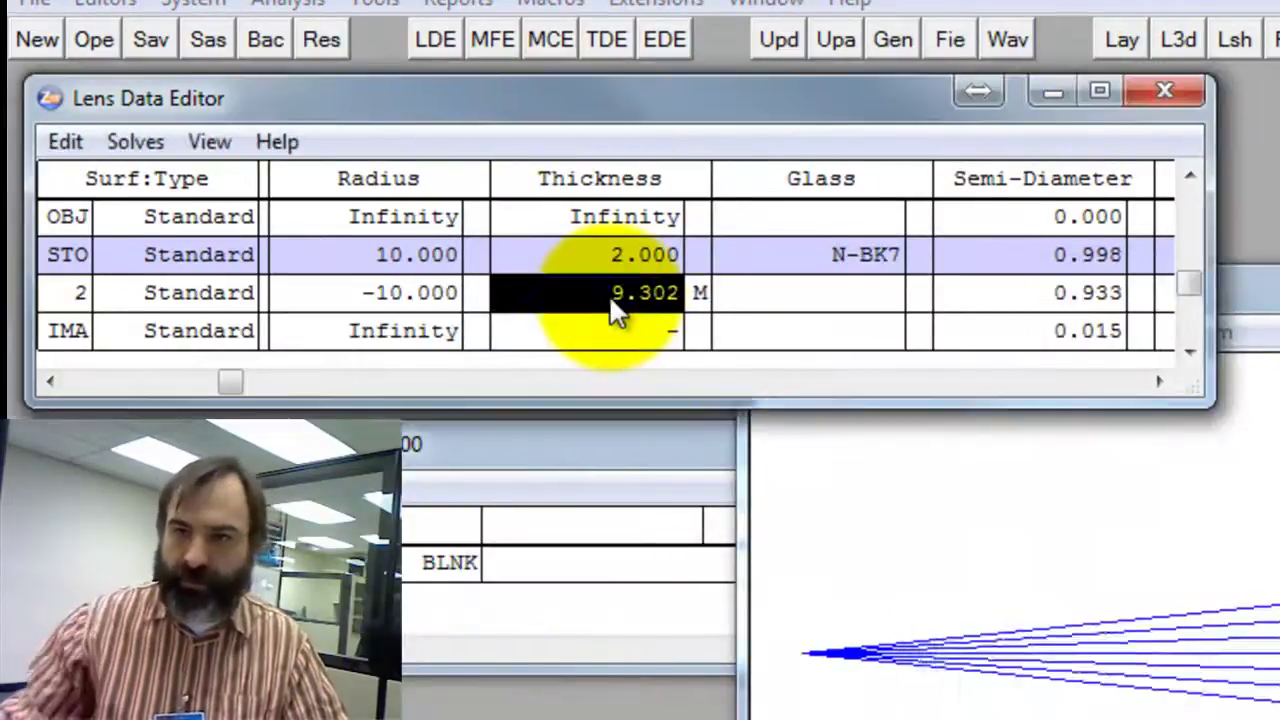
Reposition the layout plot and read coordinates at the lens's top edge.
click(1147, 614)
click(640, 258)
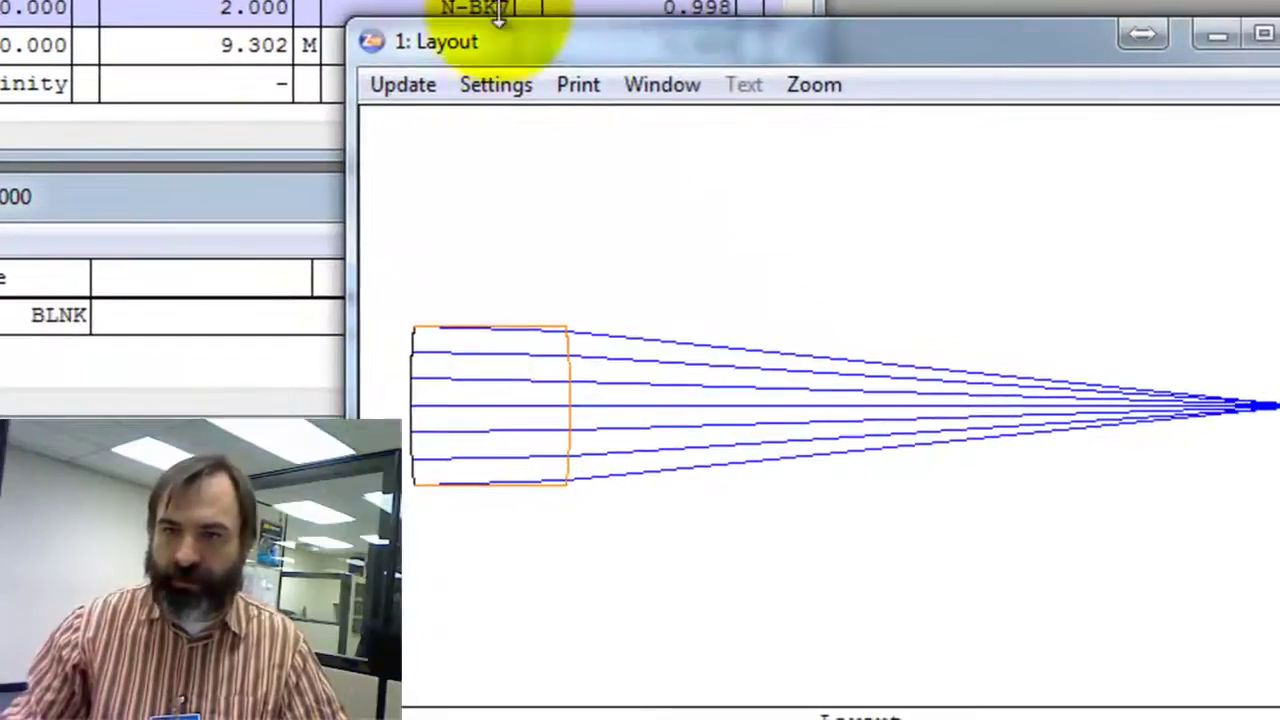
drag(530, 56, 598, 134)
mouse_move(575, 360)
mouse_down()
mouse_move(486, 408)
mouse_move(623, 400)
mouse_move(636, 242)
mouse_move(721, 162)
mouse_move(480, 408)
mouse_move(634, 414)
mouse_up()
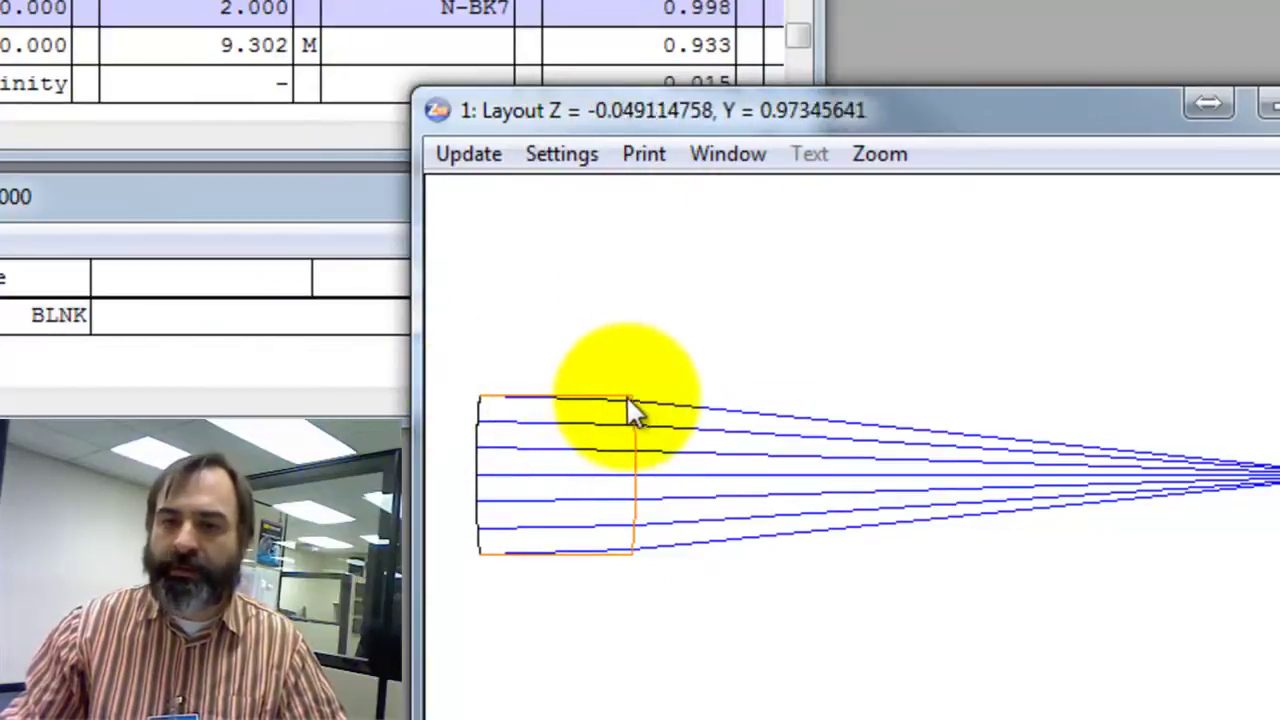
Replace the blank first merit operand with ETVA on surface 1, reading 1.906.
click(38, 308)
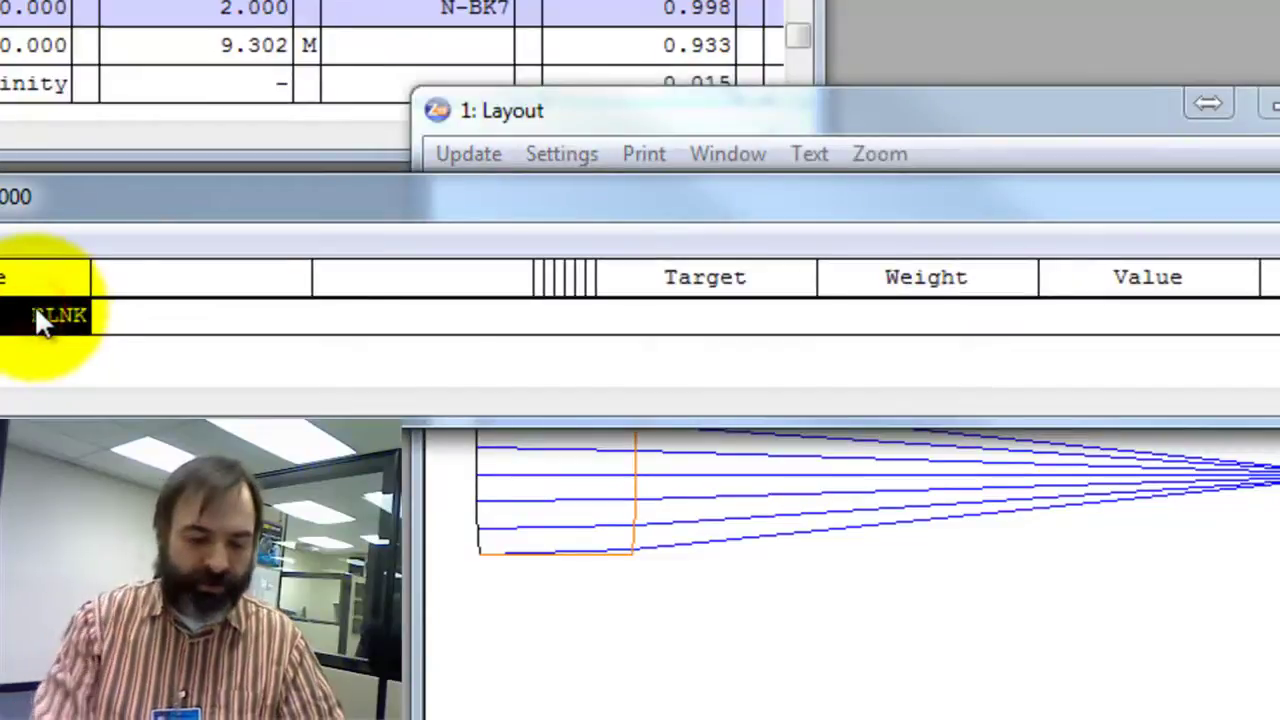
text(rety)
key(Return)
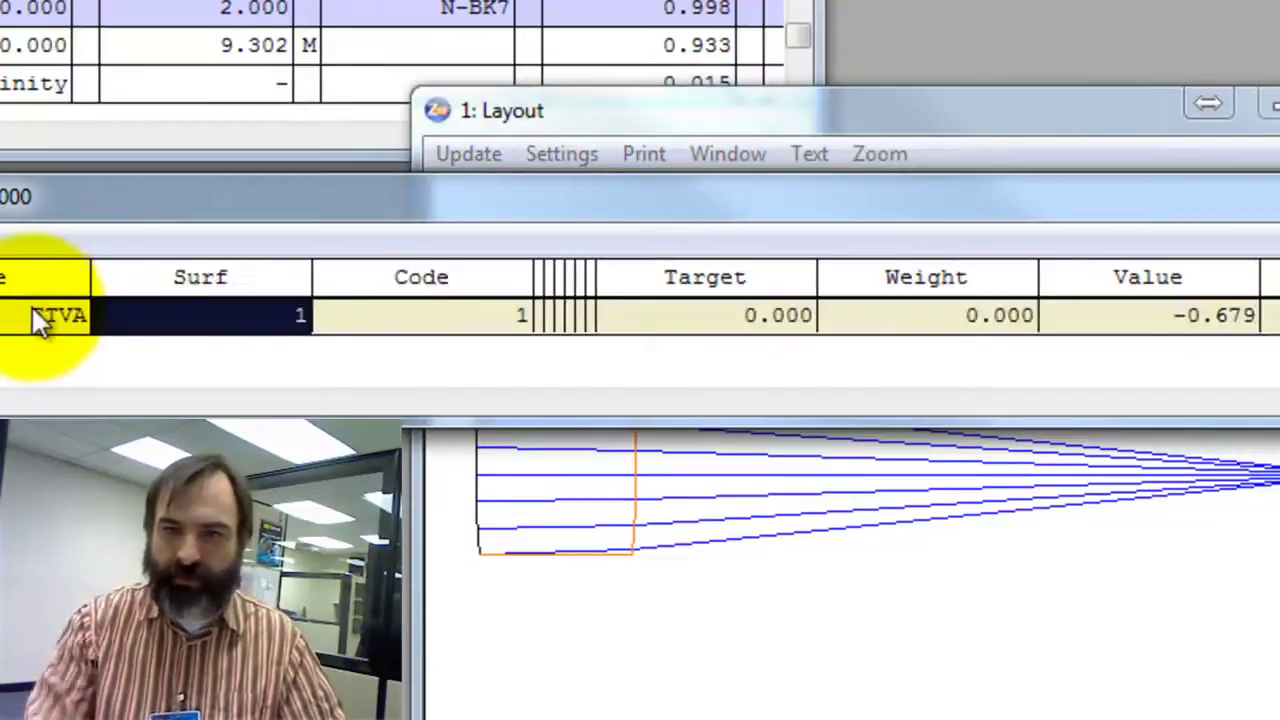
click(415, 308)
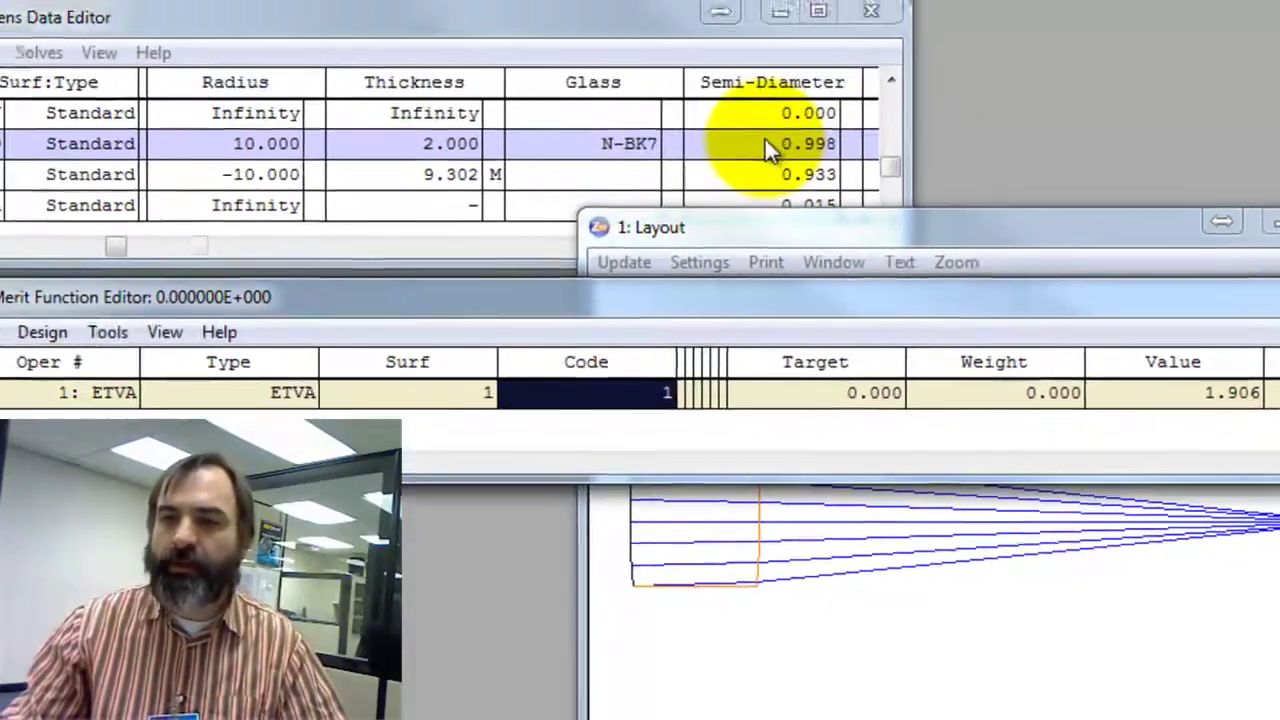
click(766, 143)
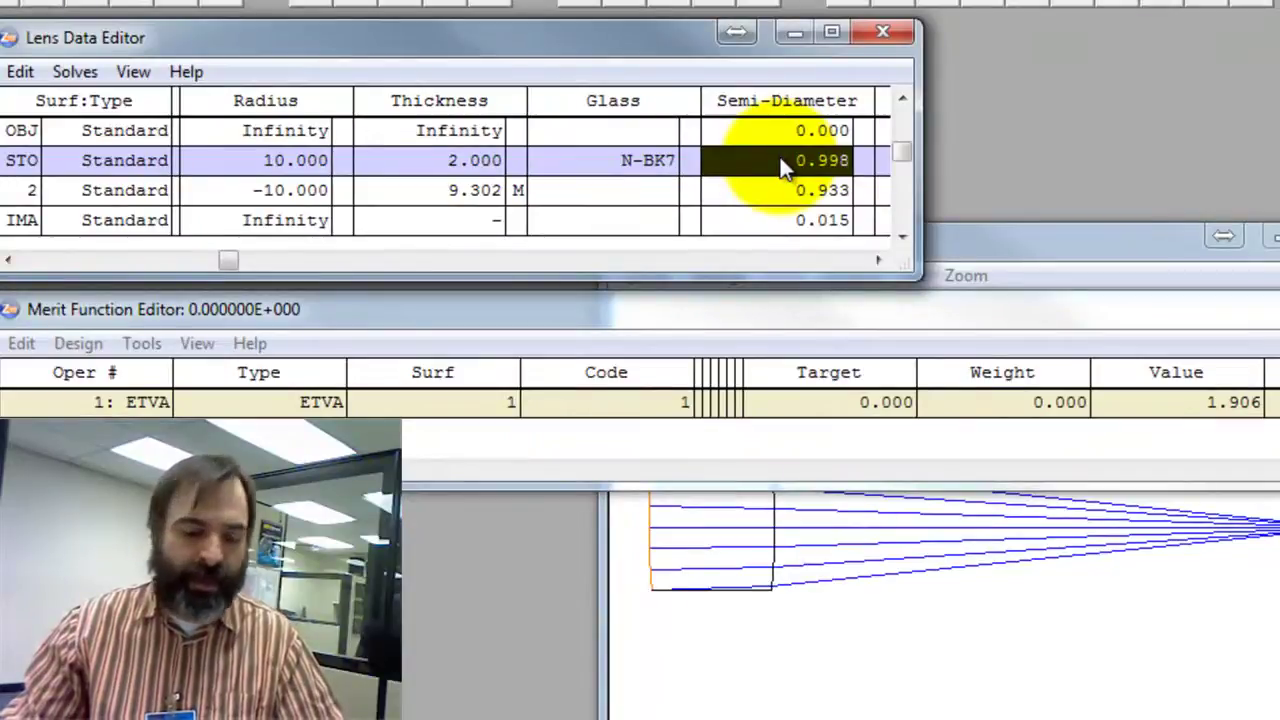
Enter semi-diameter 5 on surface 1, confirm ETVA reads 0.617, and zoom onto the lens edge.
text(5)
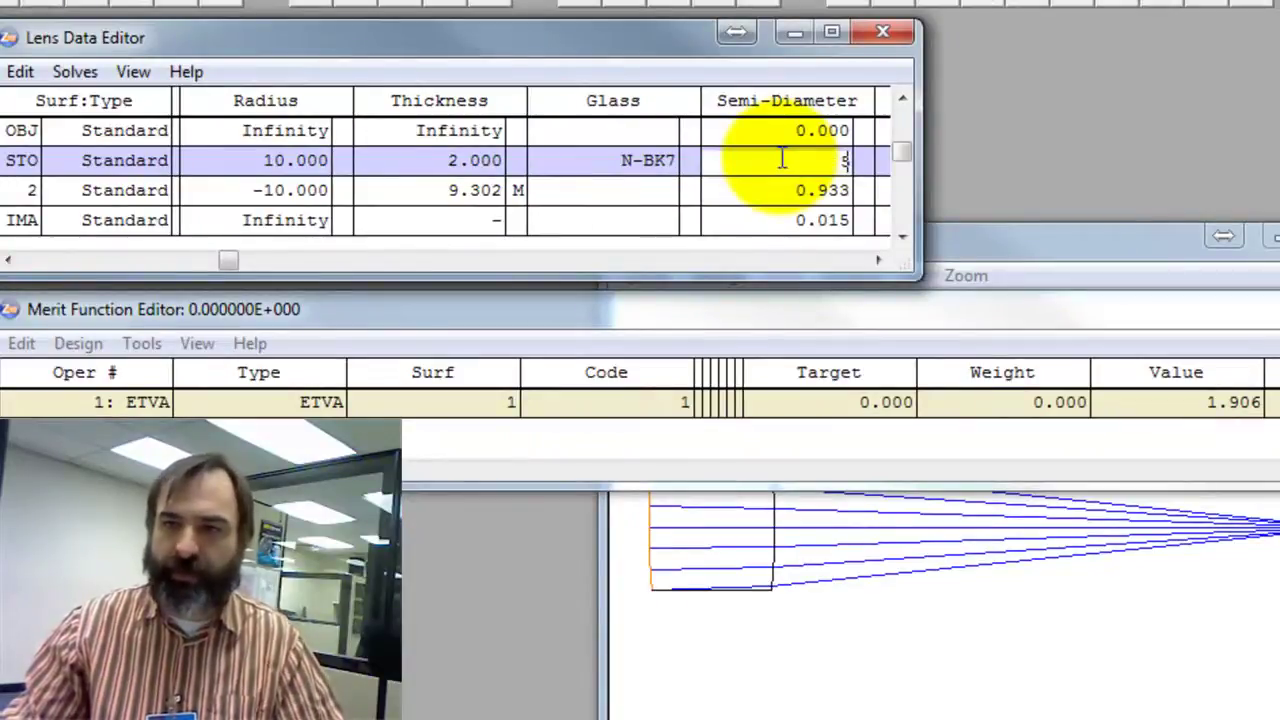
click(864, 524)
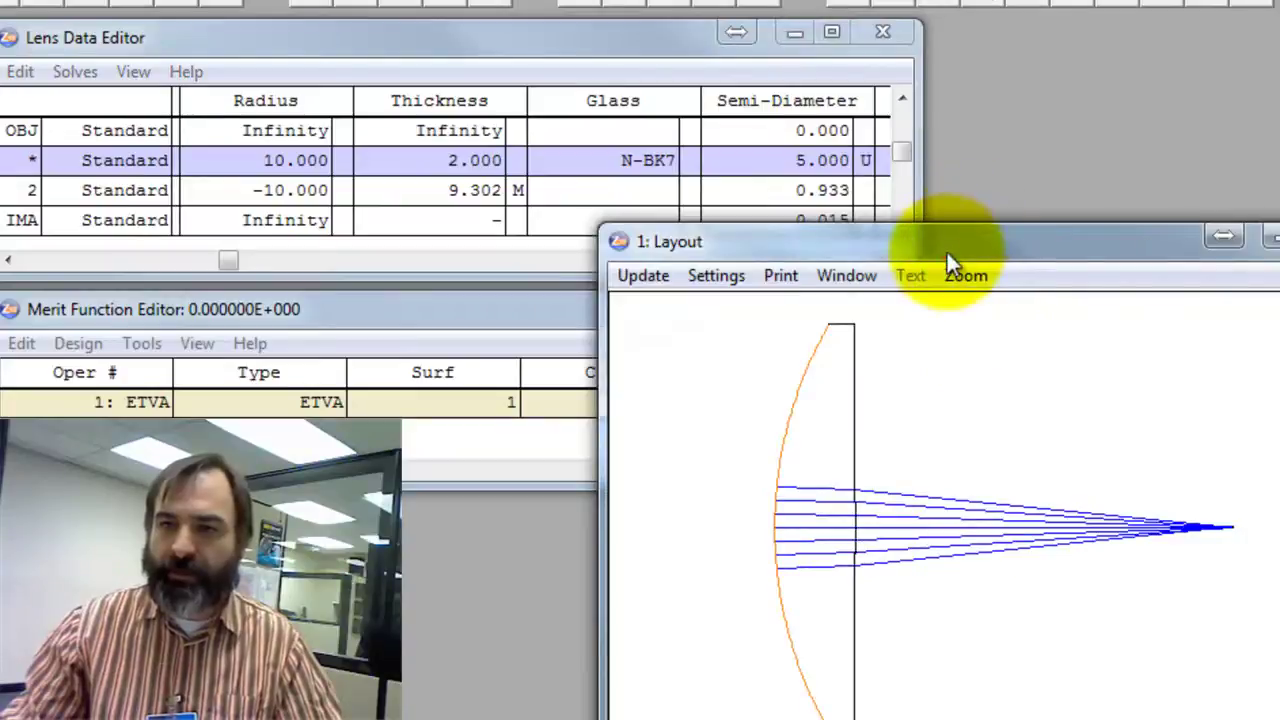
drag(946, 252, 1203, 222)
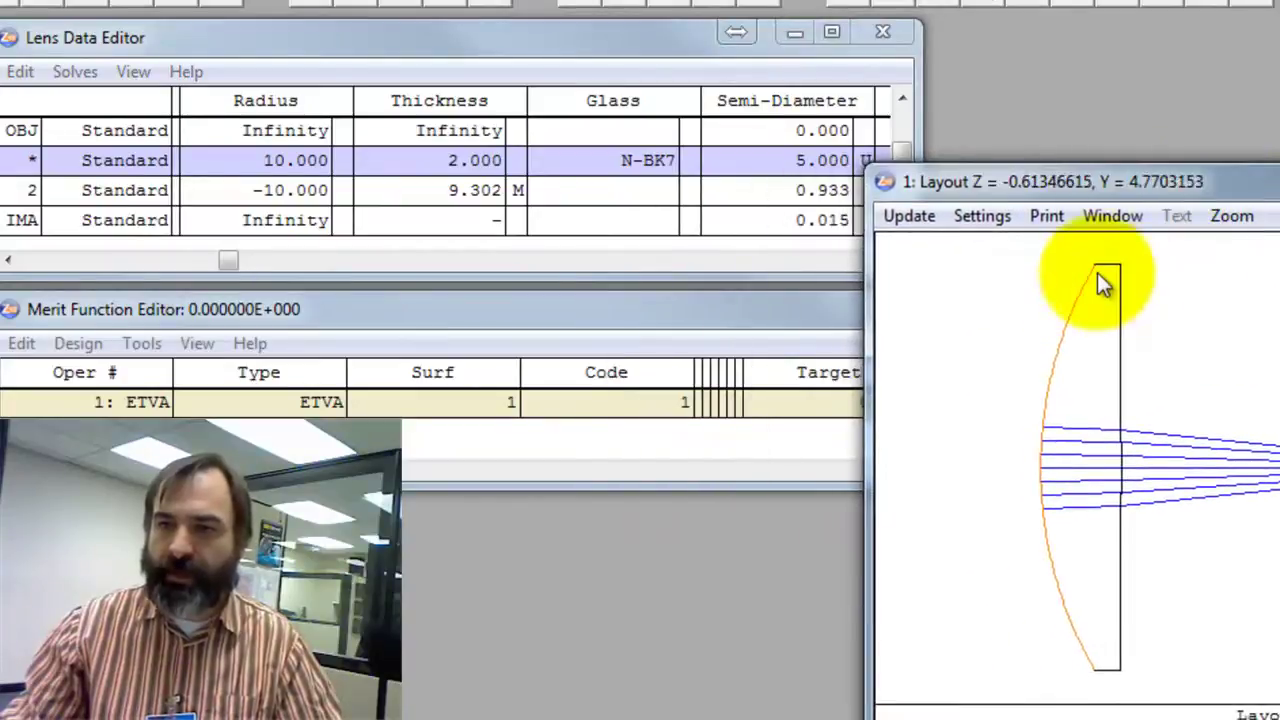
click(1041, 182)
click(785, 288)
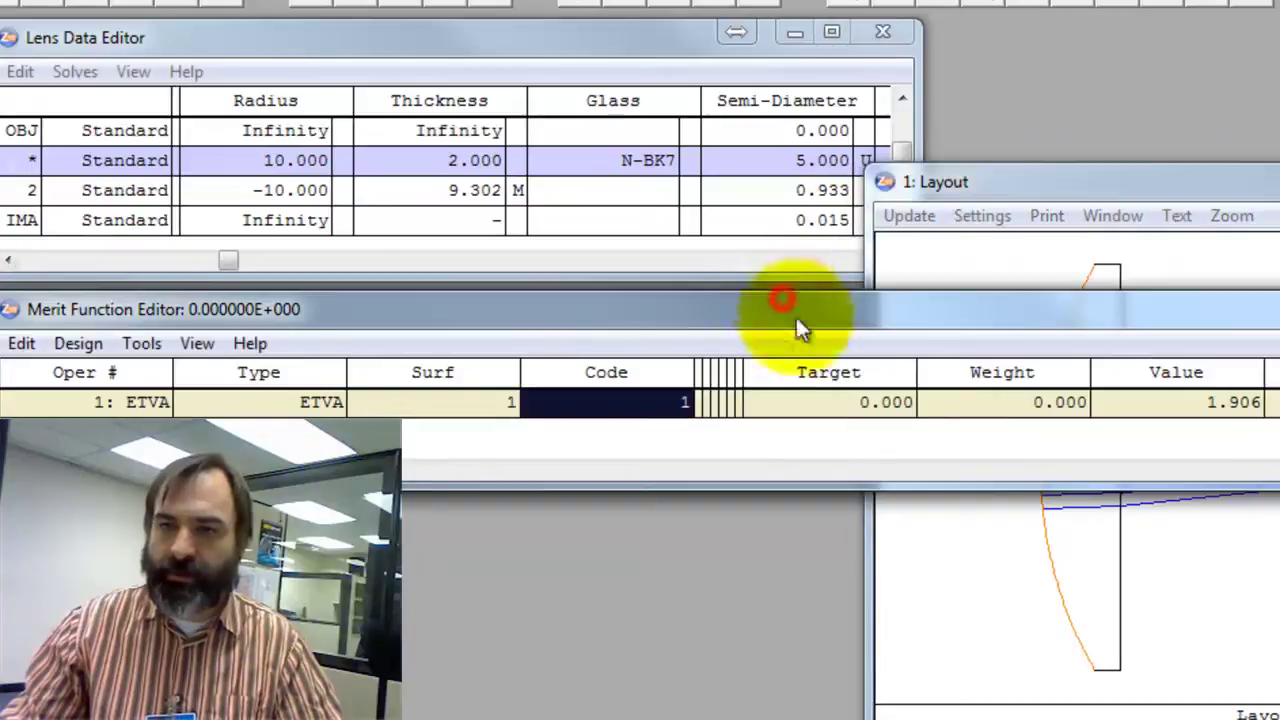
click(1114, 402)
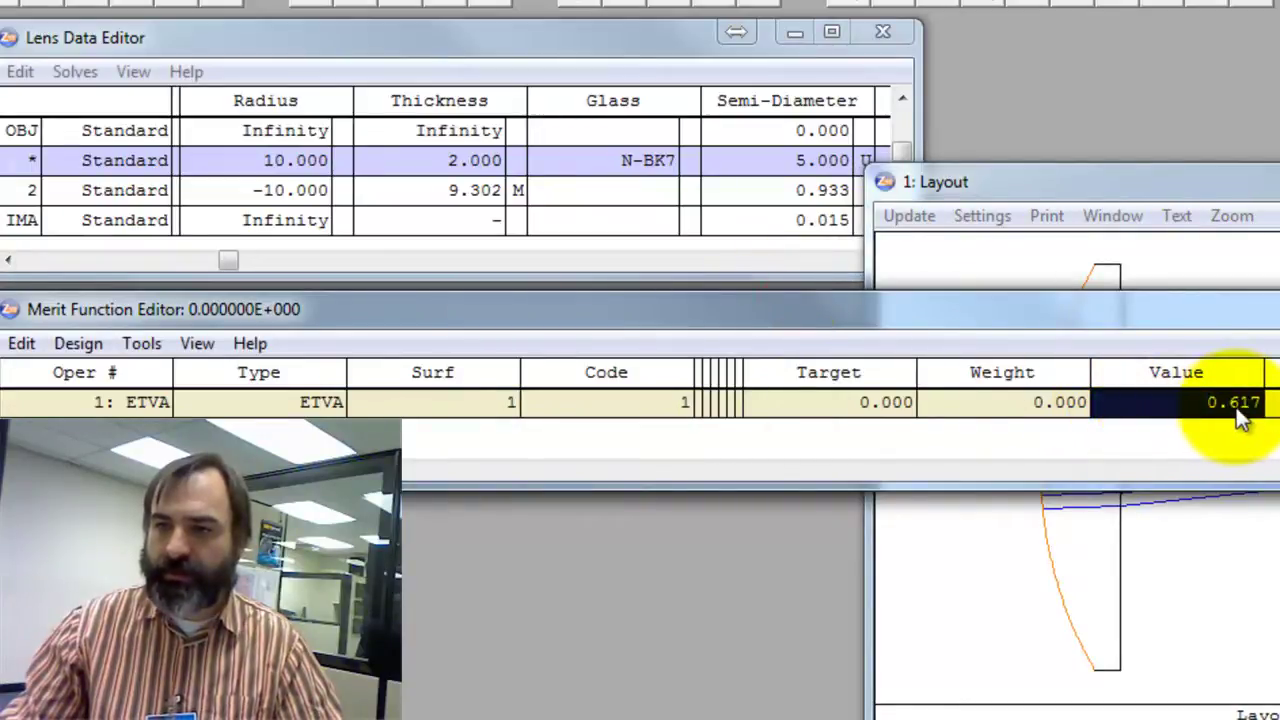
click(1149, 547)
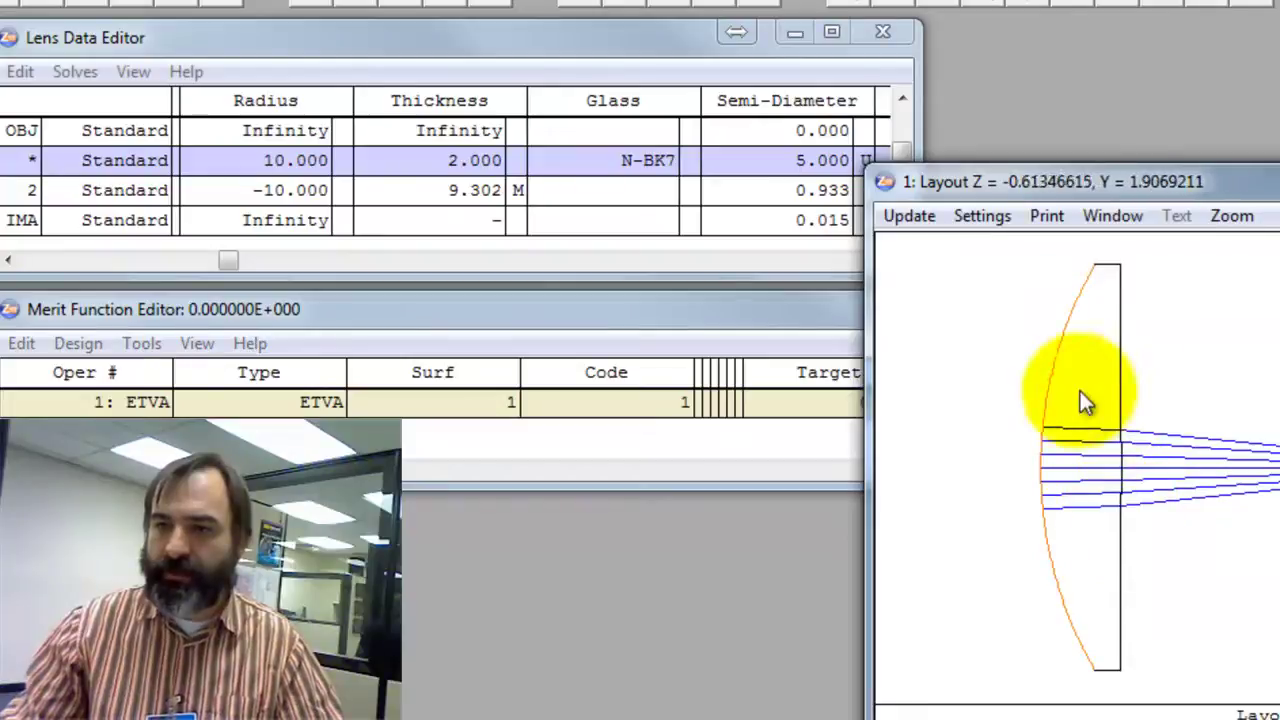
drag(1075, 392, 1208, 517)
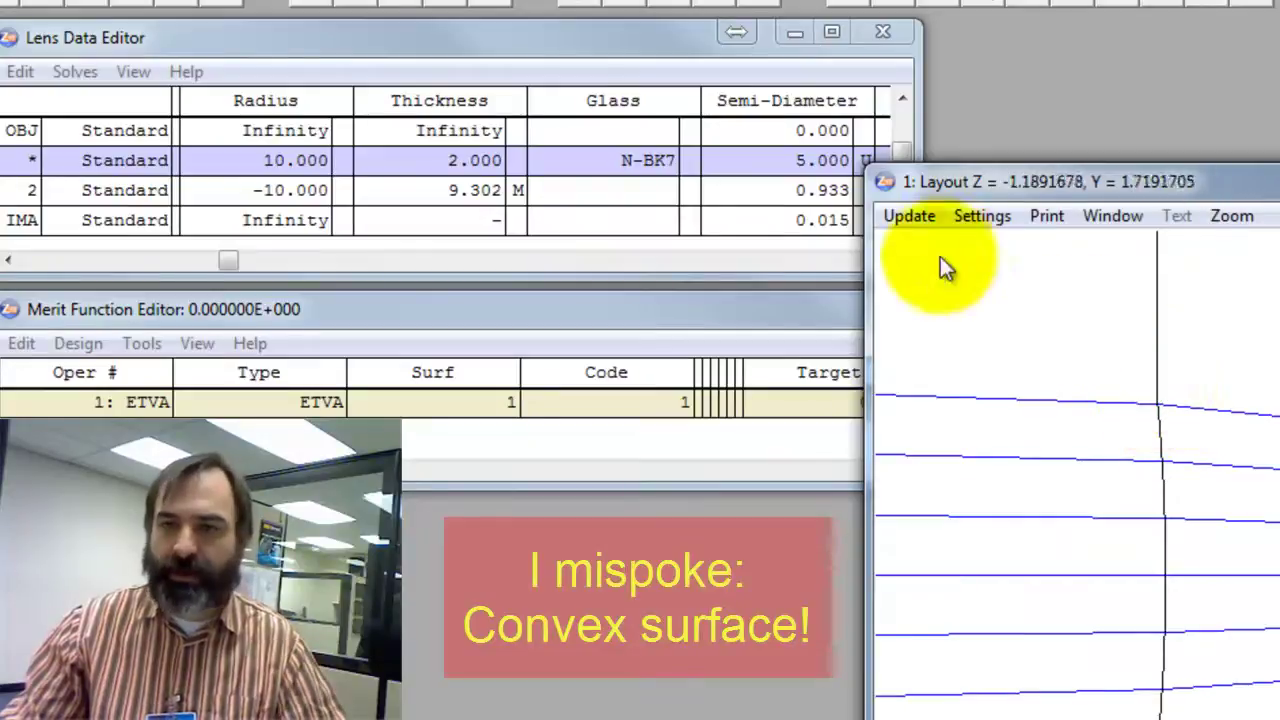
Set surface 2's semi-diameter to 5, then check the layout and ETVA reading -0.679.
click(812, 192)
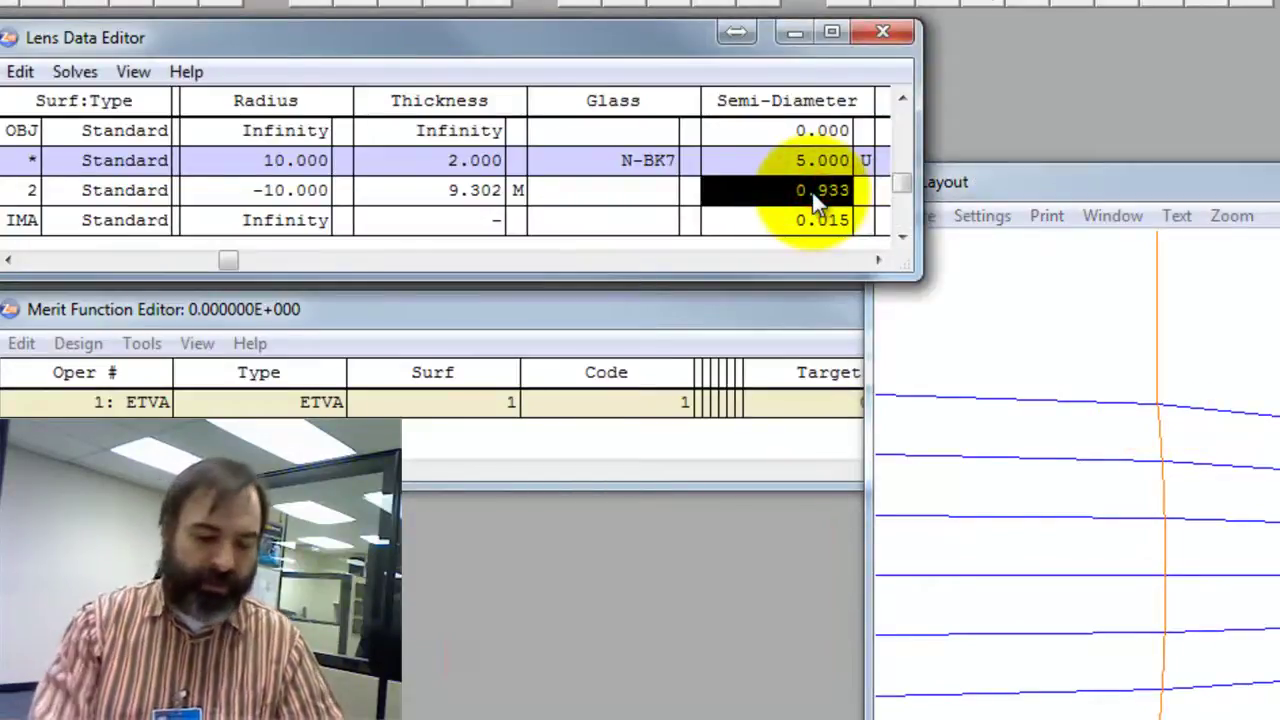
text(5)
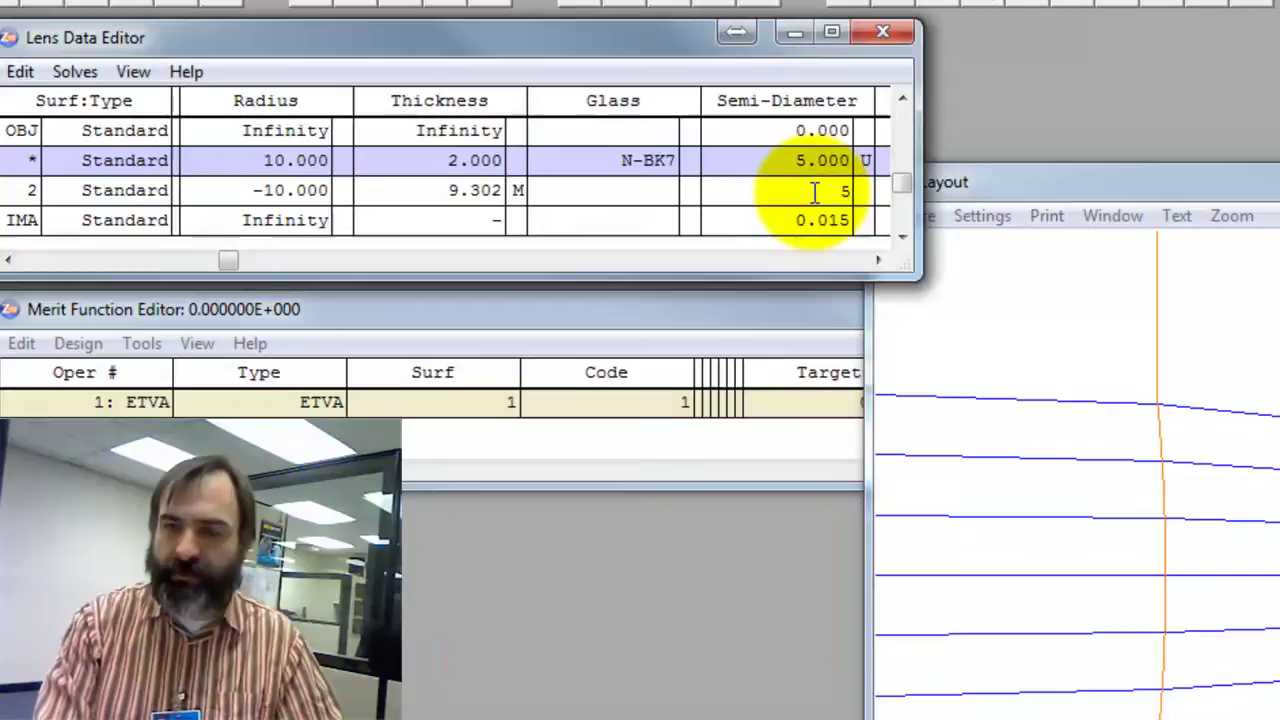
key(Return)
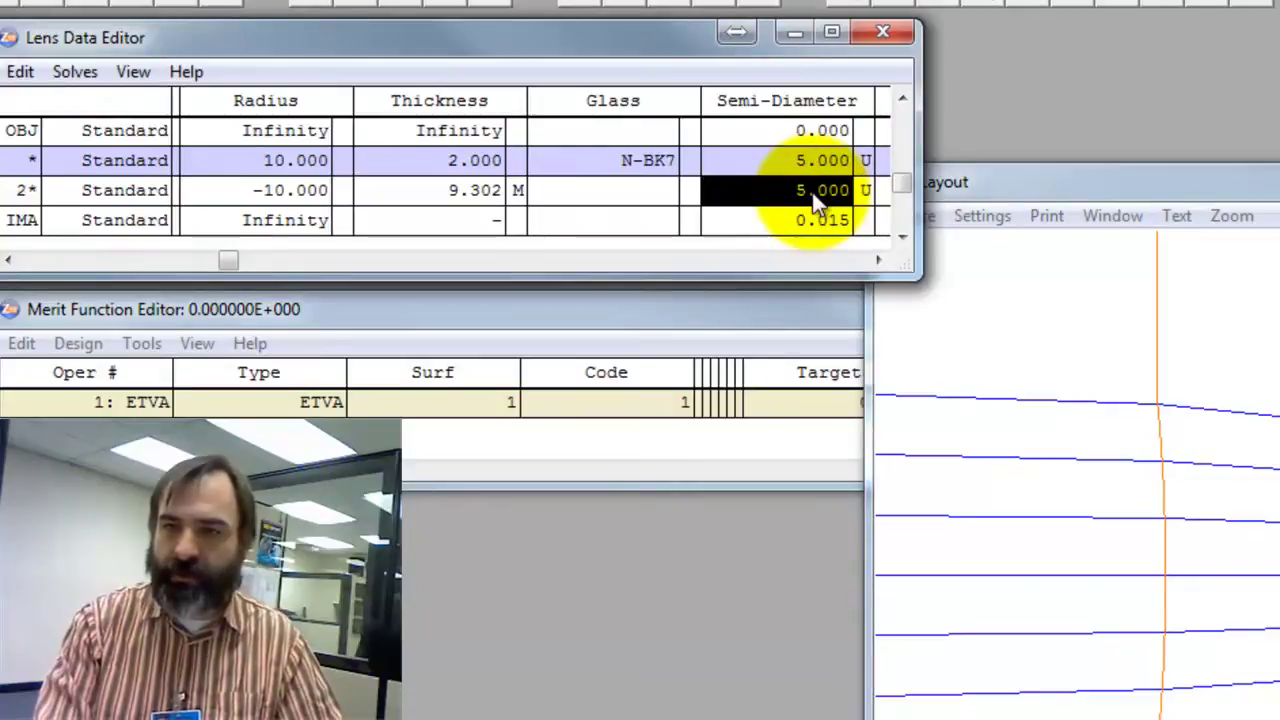
click(1180, 417)
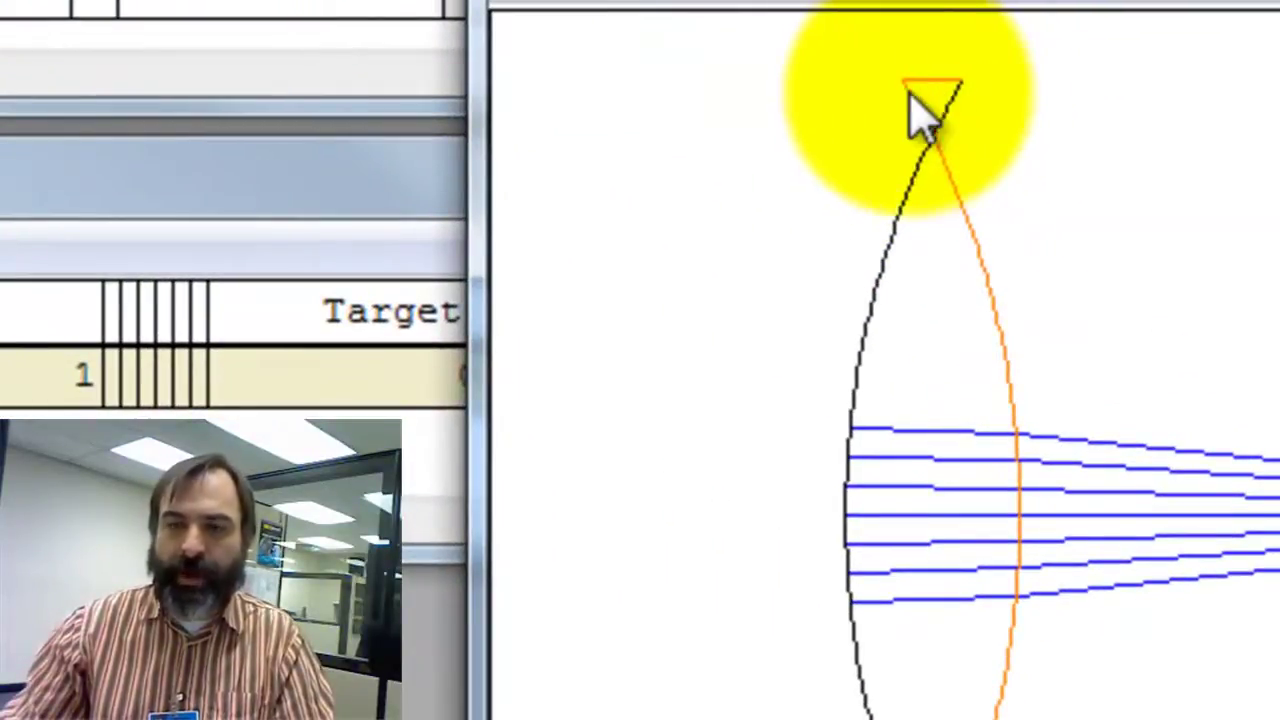
click(372, 376)
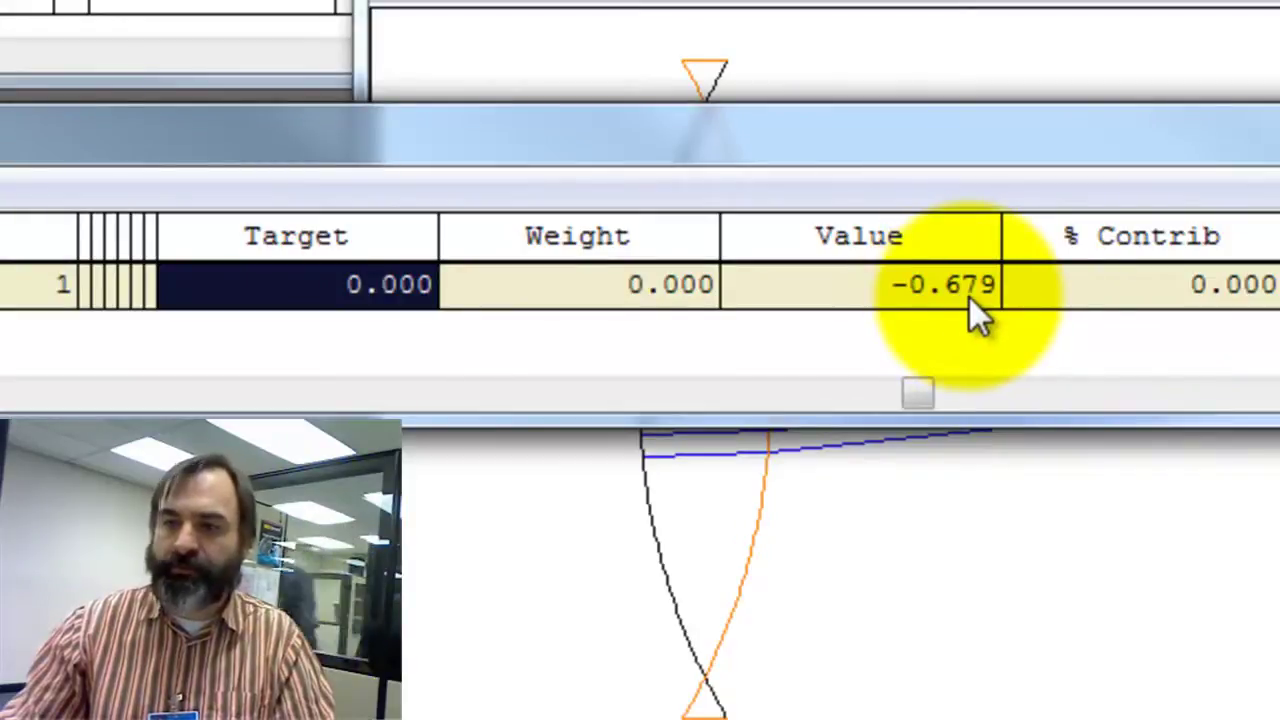
click(953, 285)
click(867, 96)
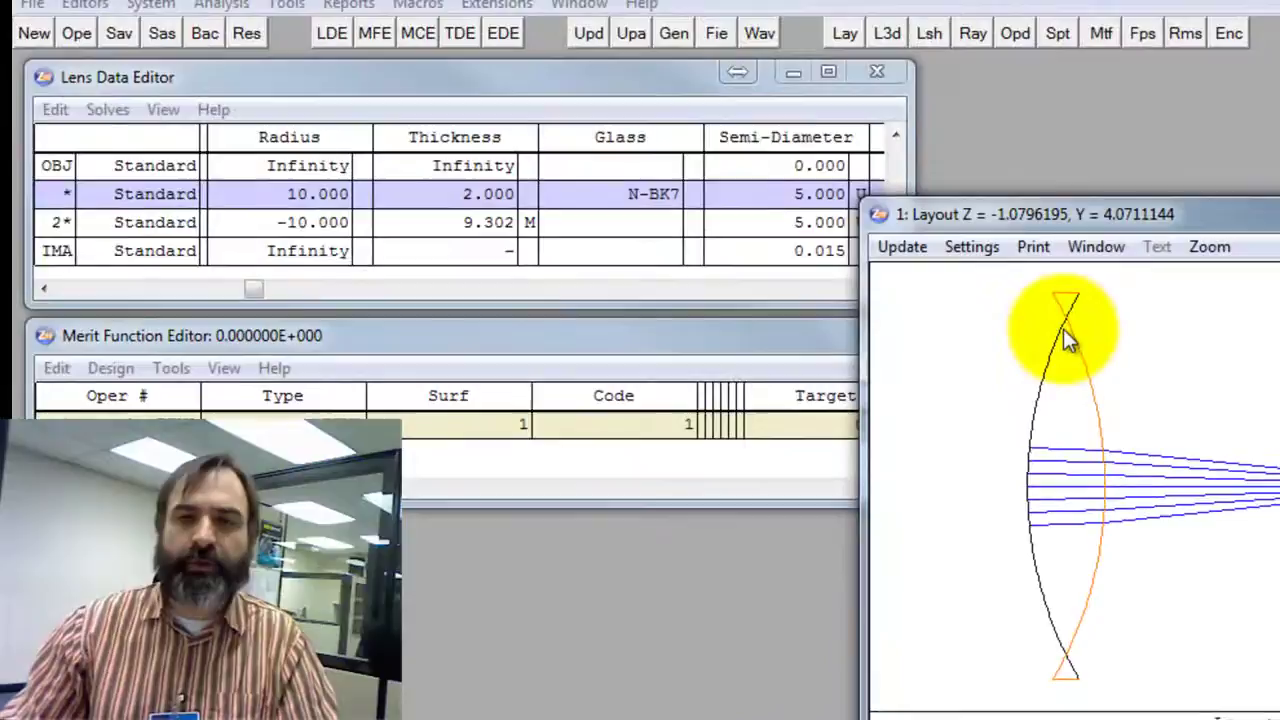
Put an Edge Thickness solve of 1.5 on surface 1's thickness, making it 4.179.
click(476, 194)
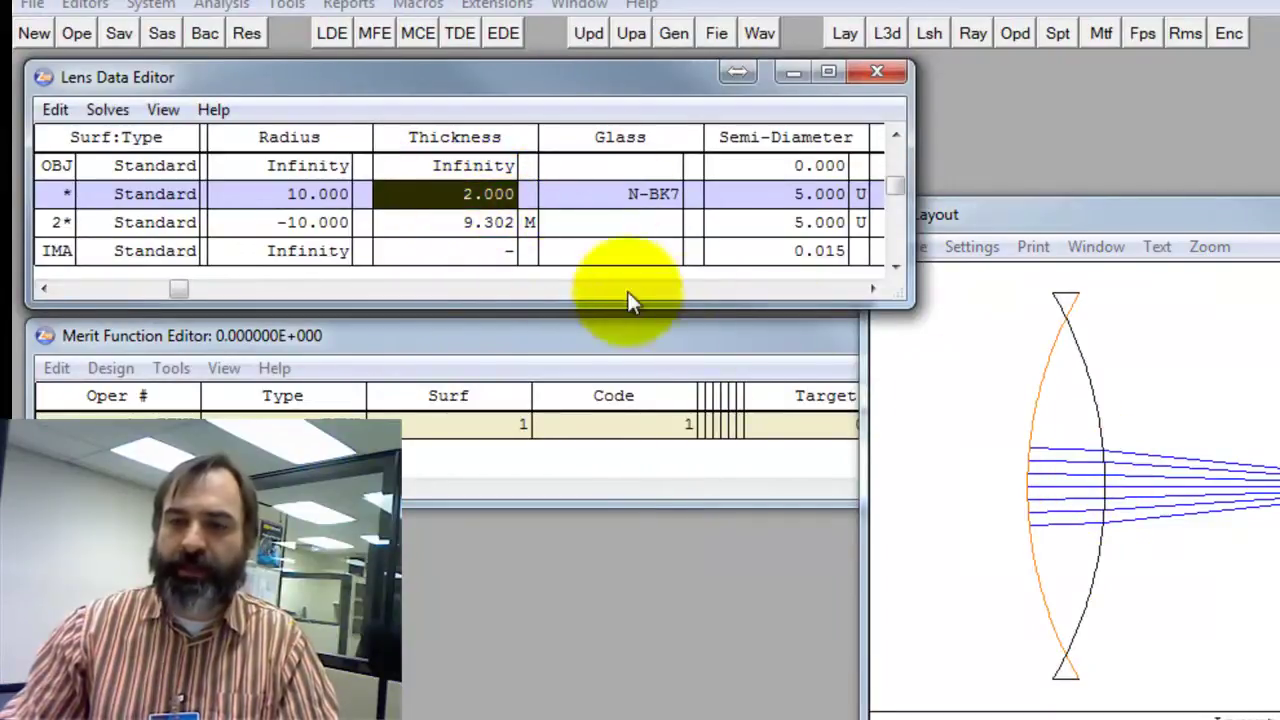
right_click(458, 200)
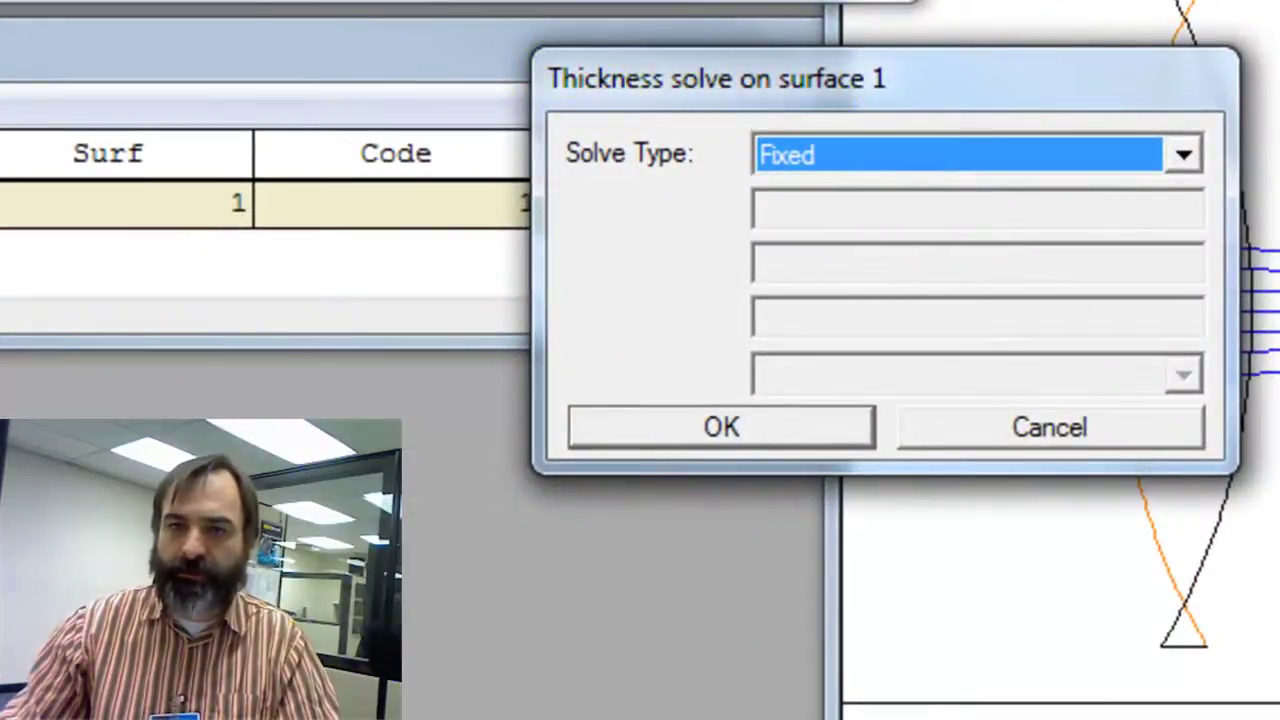
click(797, 155)
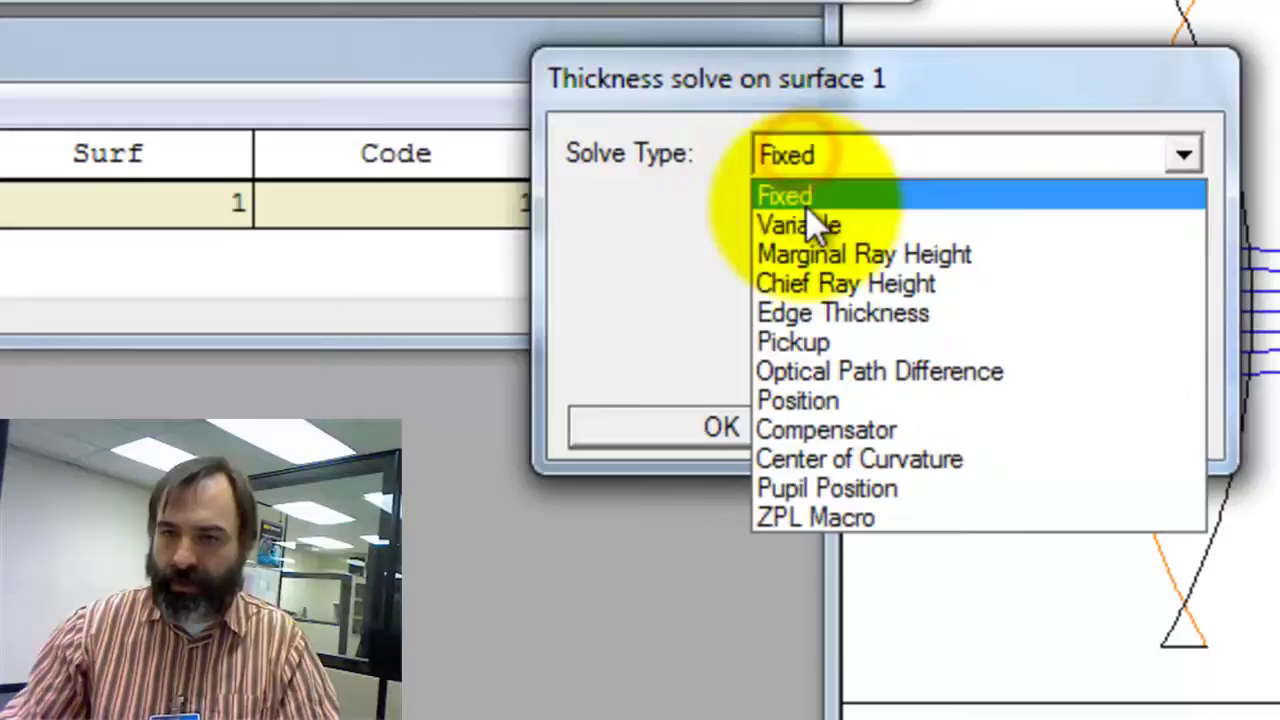
click(841, 308)
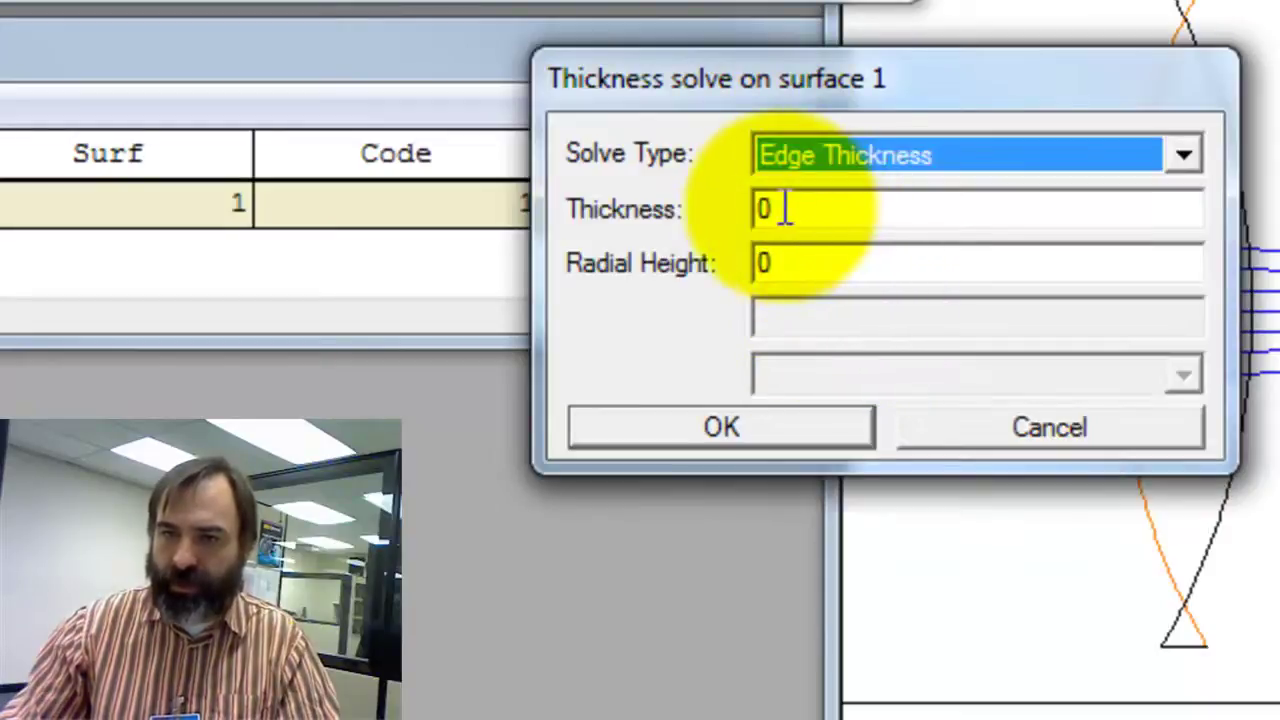
drag(806, 254, 714, 277)
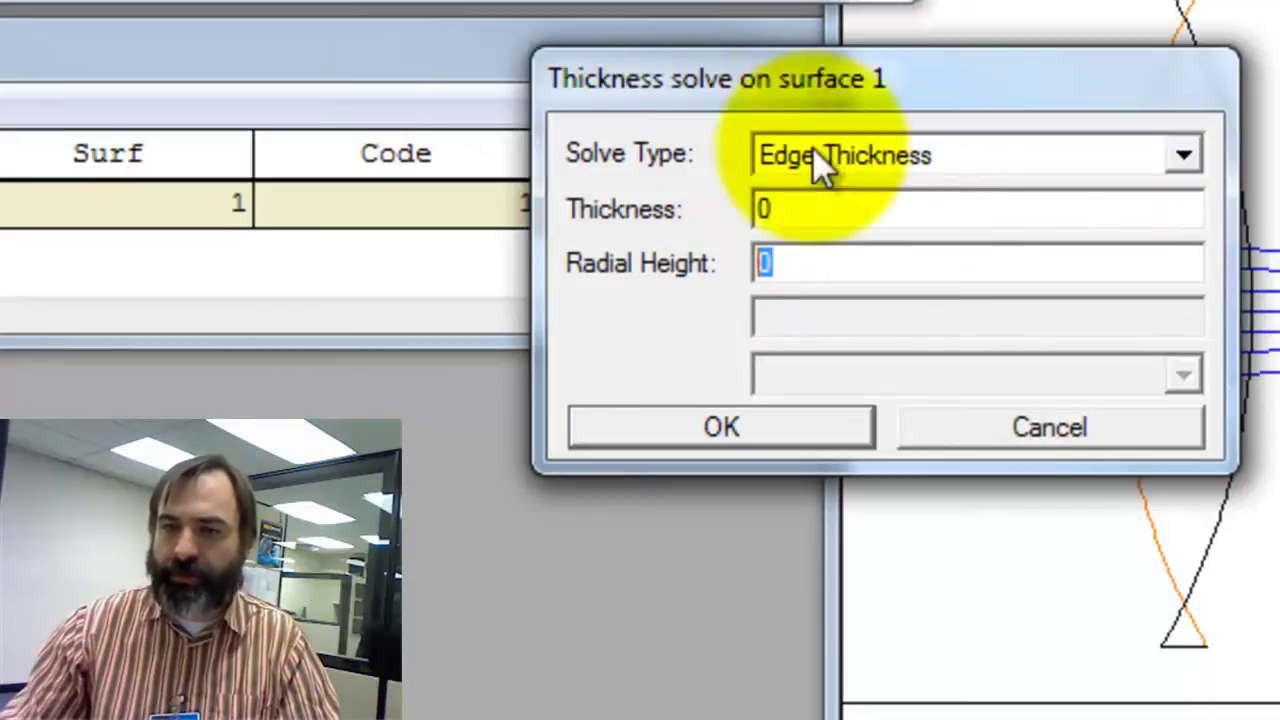
drag(800, 207, 680, 207)
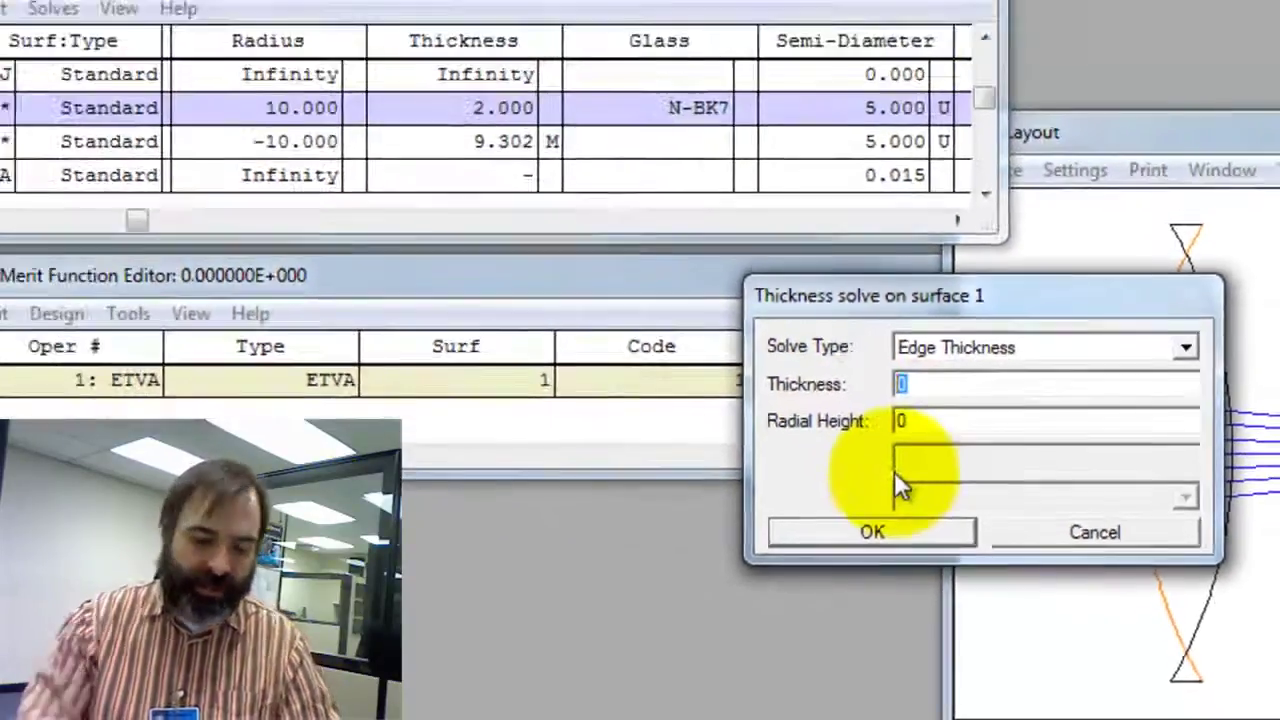
text(1.5)
key(Return)
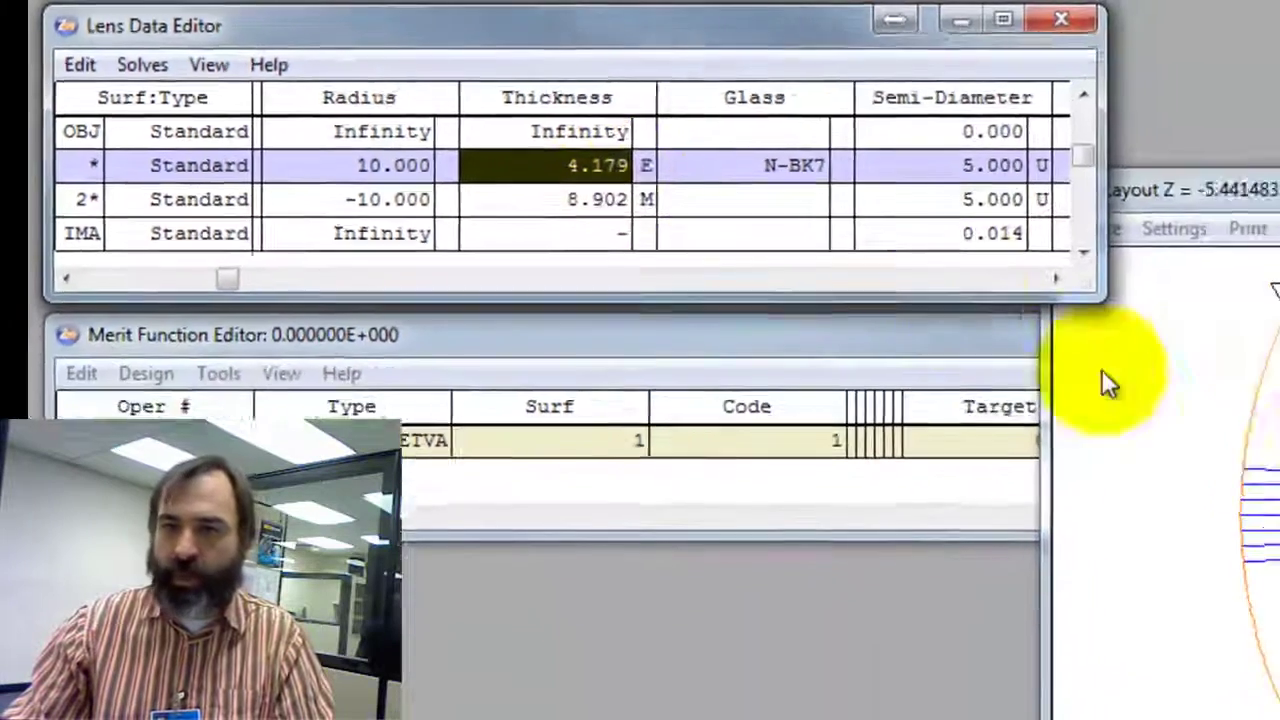
Inspect the edge-solved lens in the layout and check the ETVA edge thickness value.
click(1100, 386)
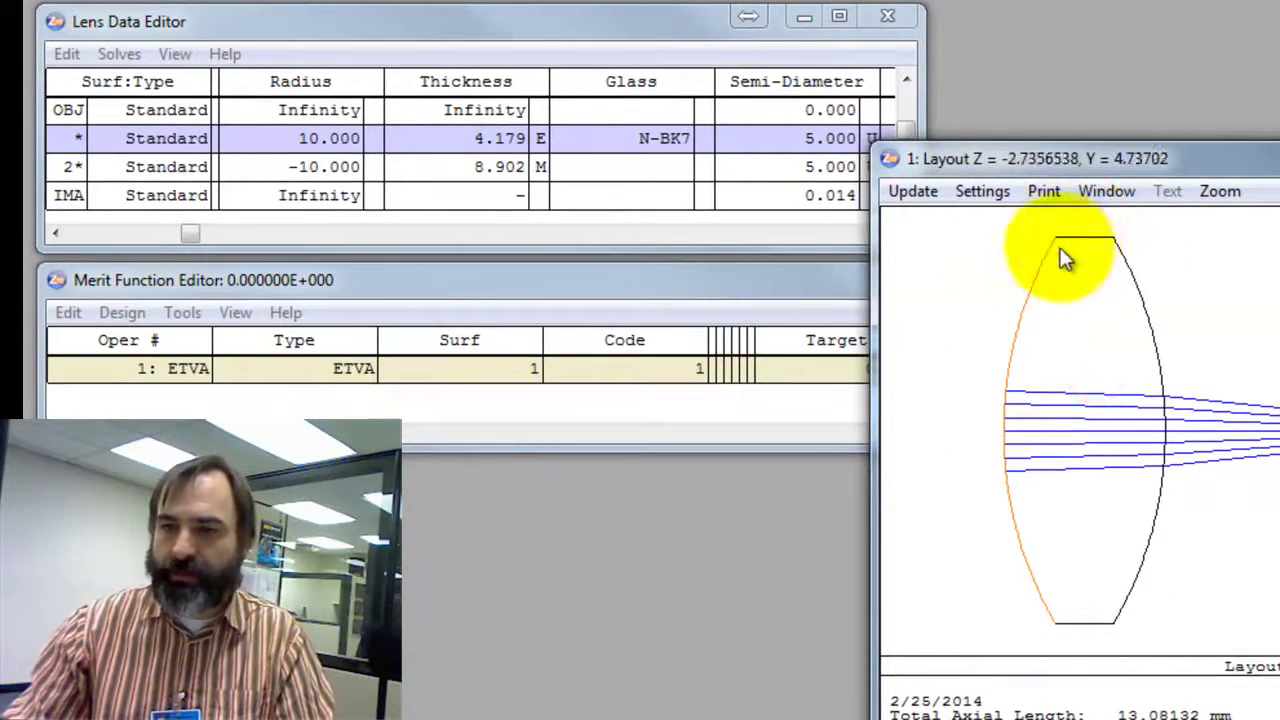
click(620, 375)
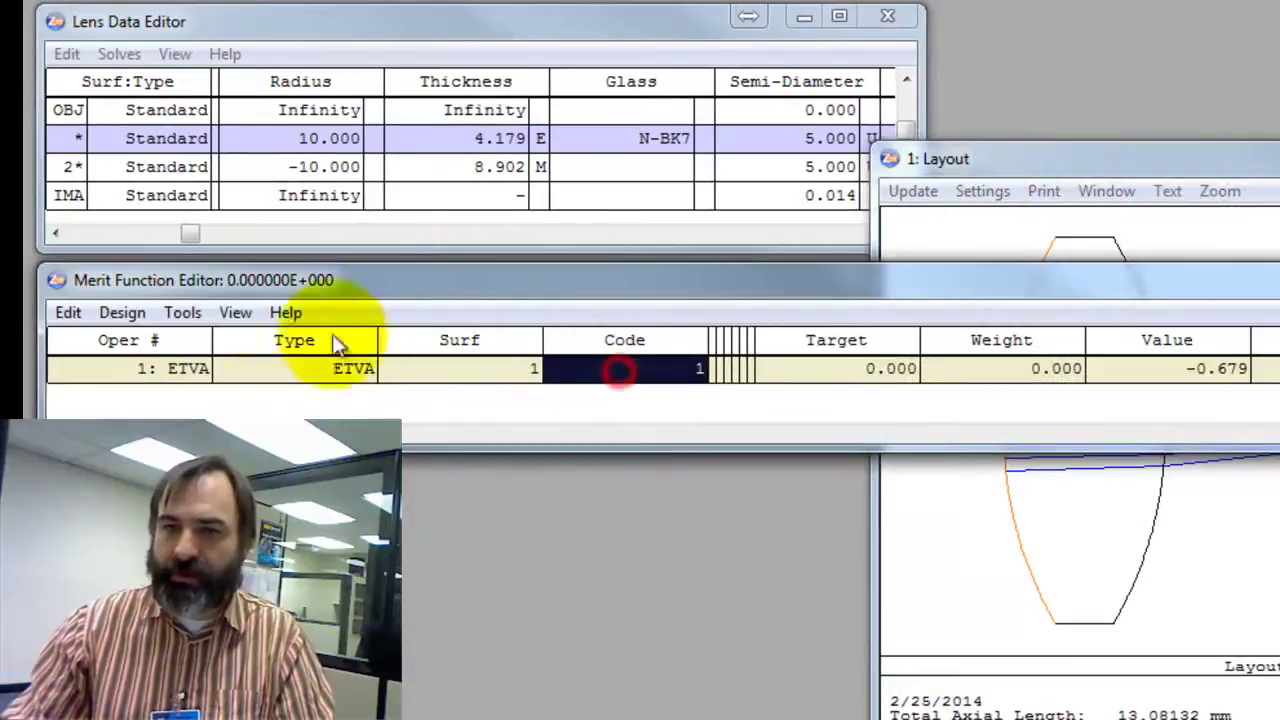
click(1150, 375)
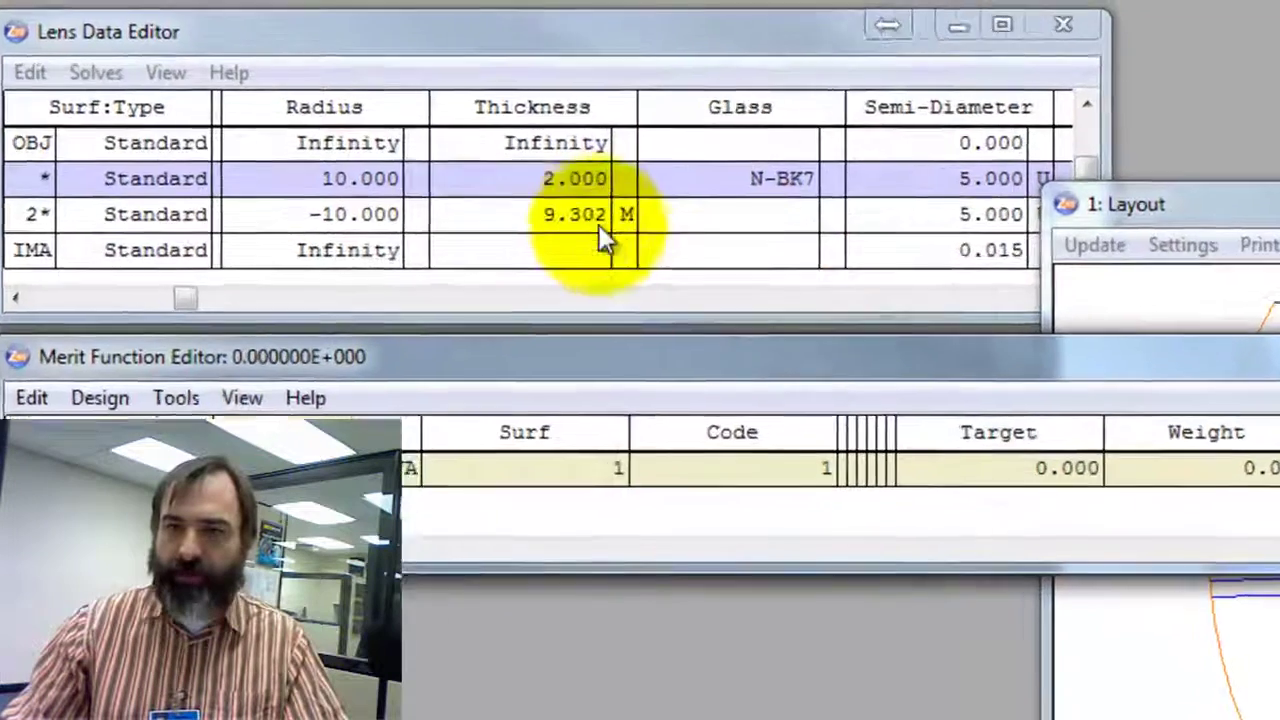
Make surface 1's thickness variable and give ETVA a target of 1.5 with weight 1.
click(505, 167)
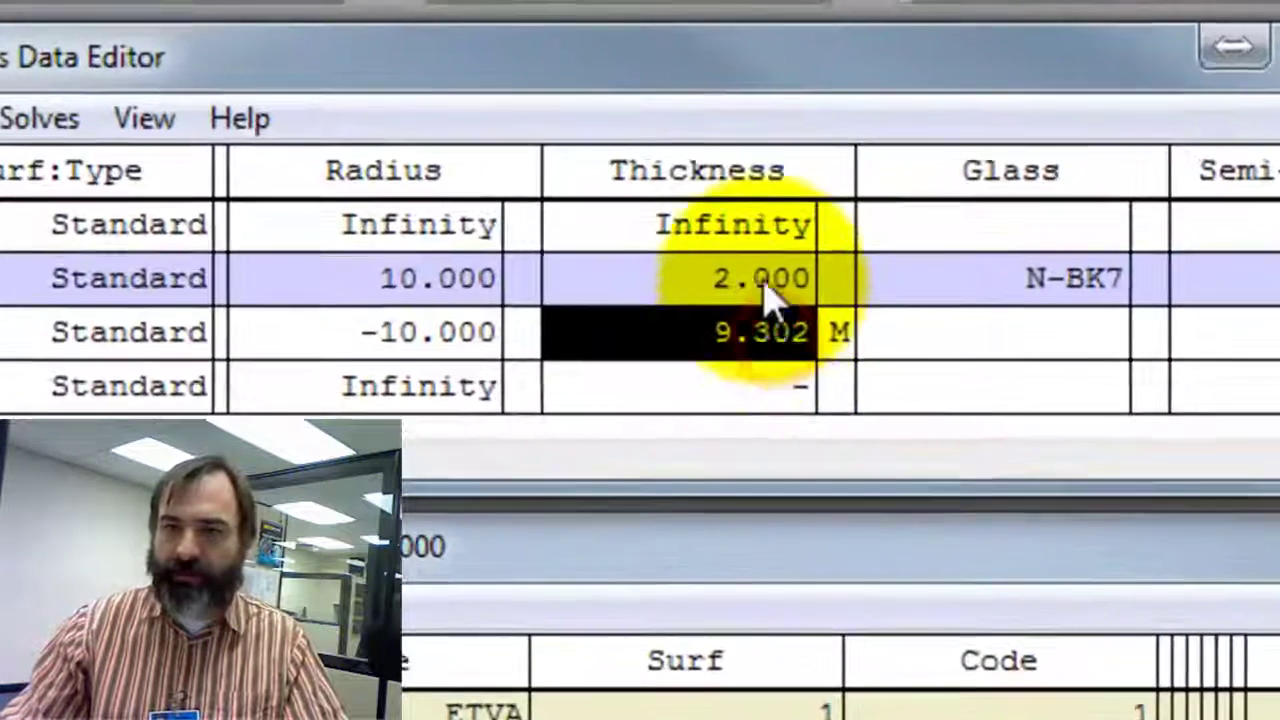
click(672, 236)
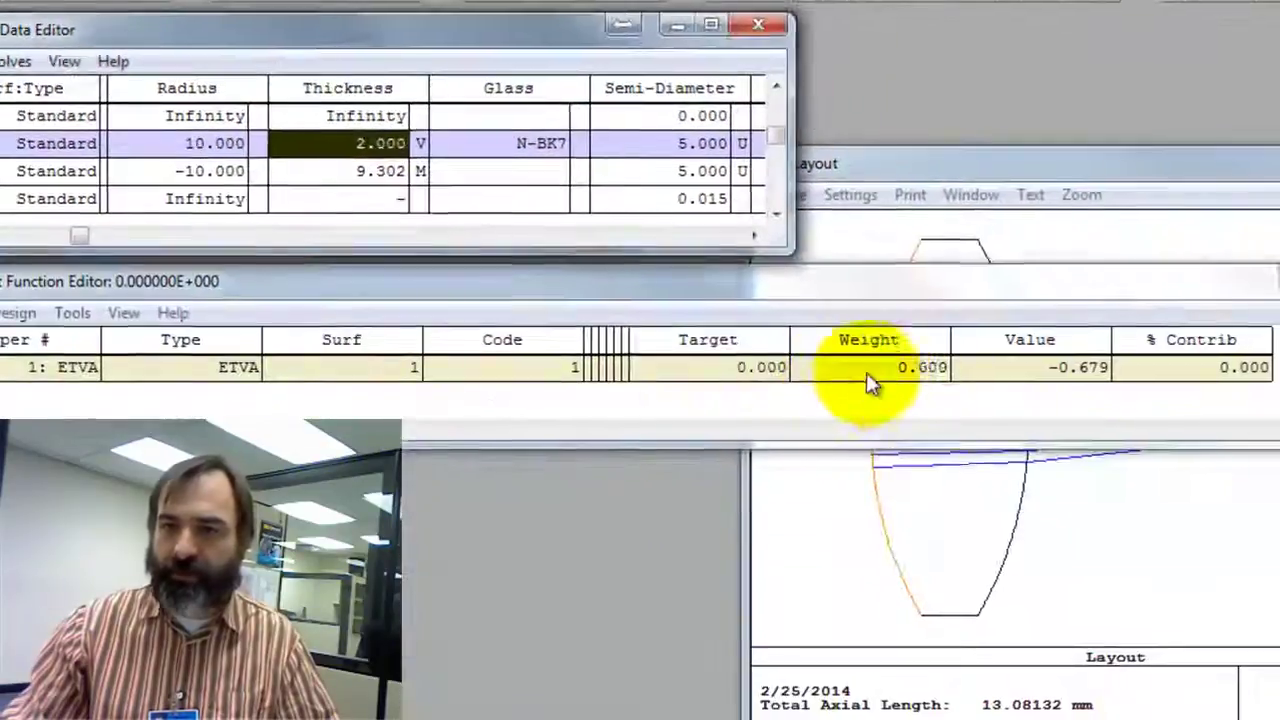
click(866, 372)
click(766, 366)
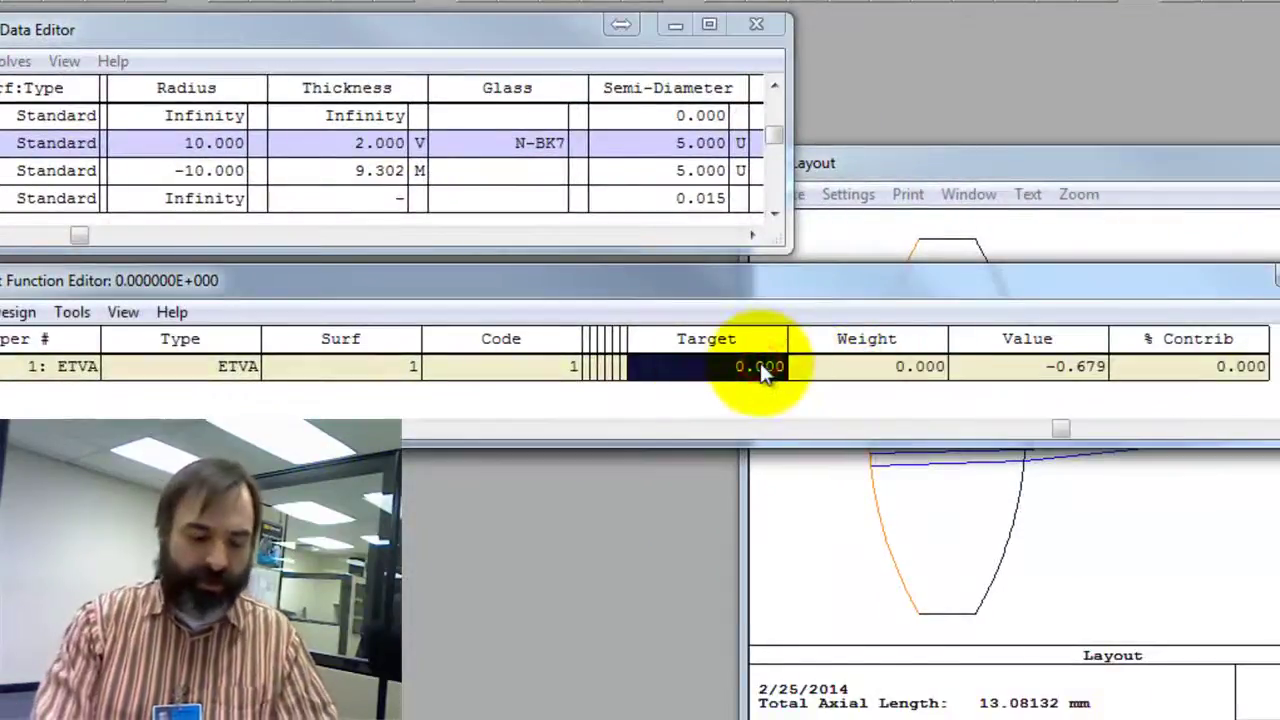
text(1.5)
click(897, 372)
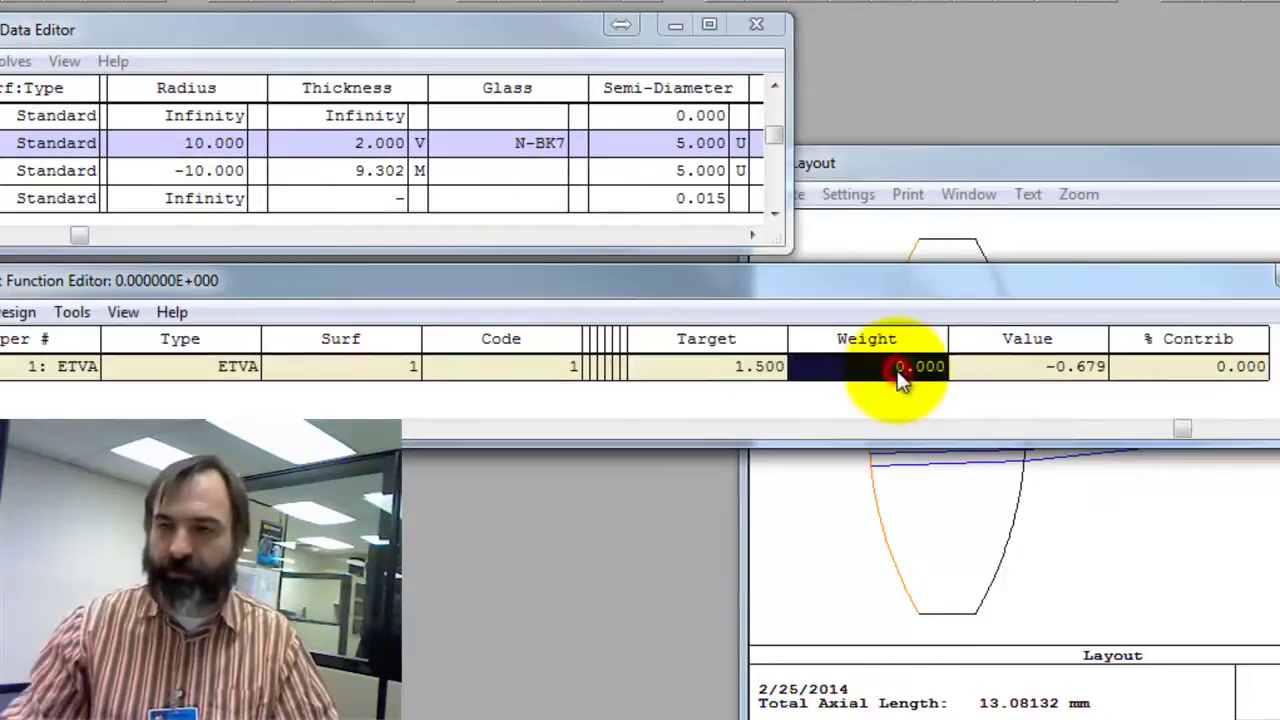
text(1)
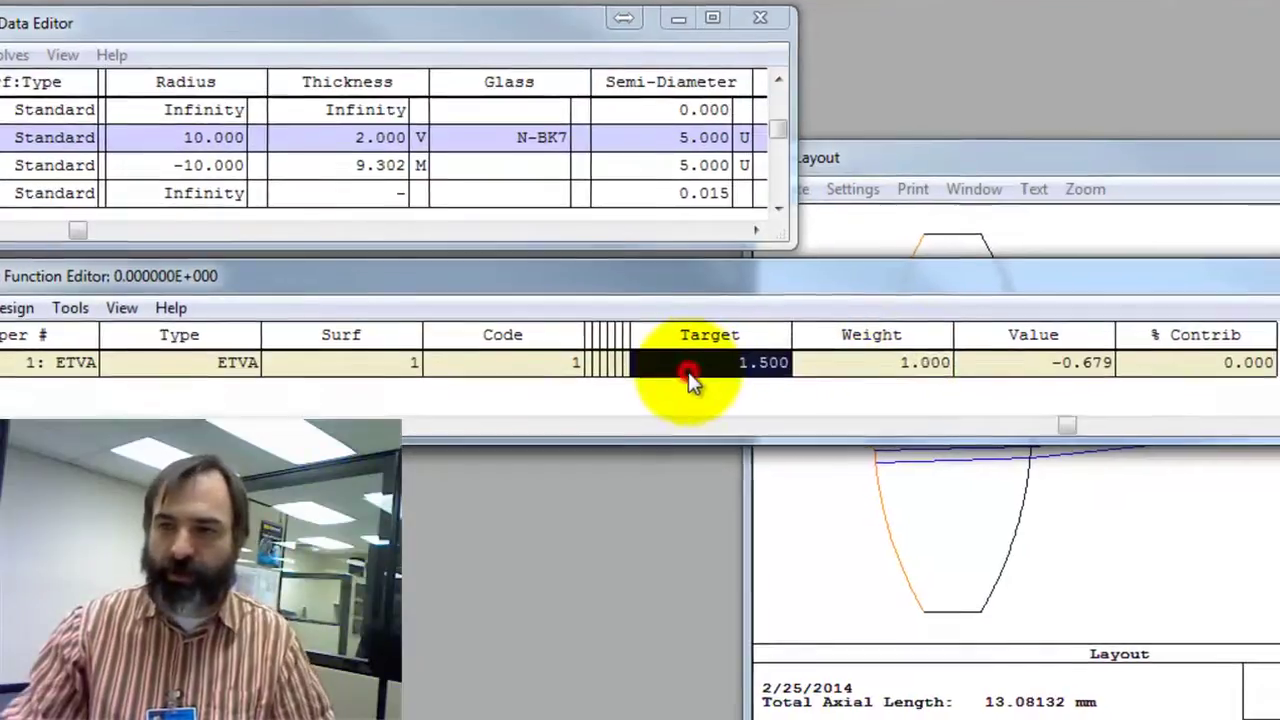
Run automatic local optimization, reaching a 4.179 center thickness, and view the optimized layout.
key(ctrl+o)
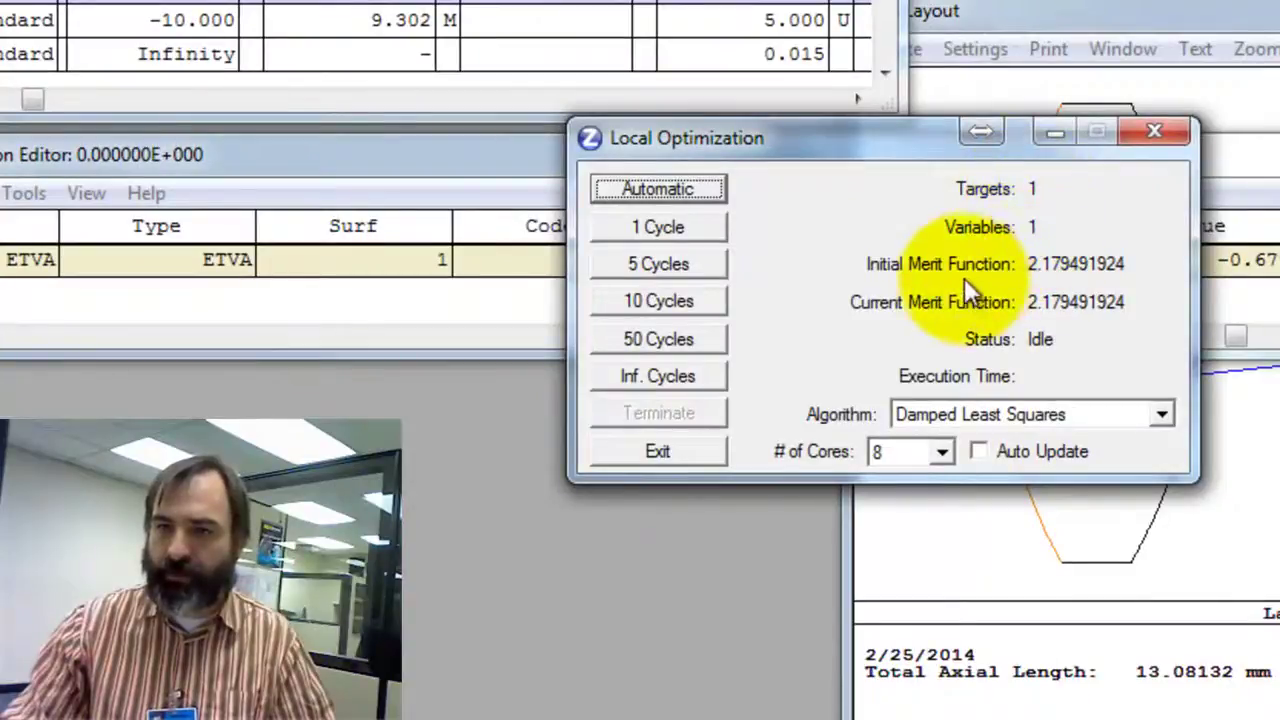
click(689, 199)
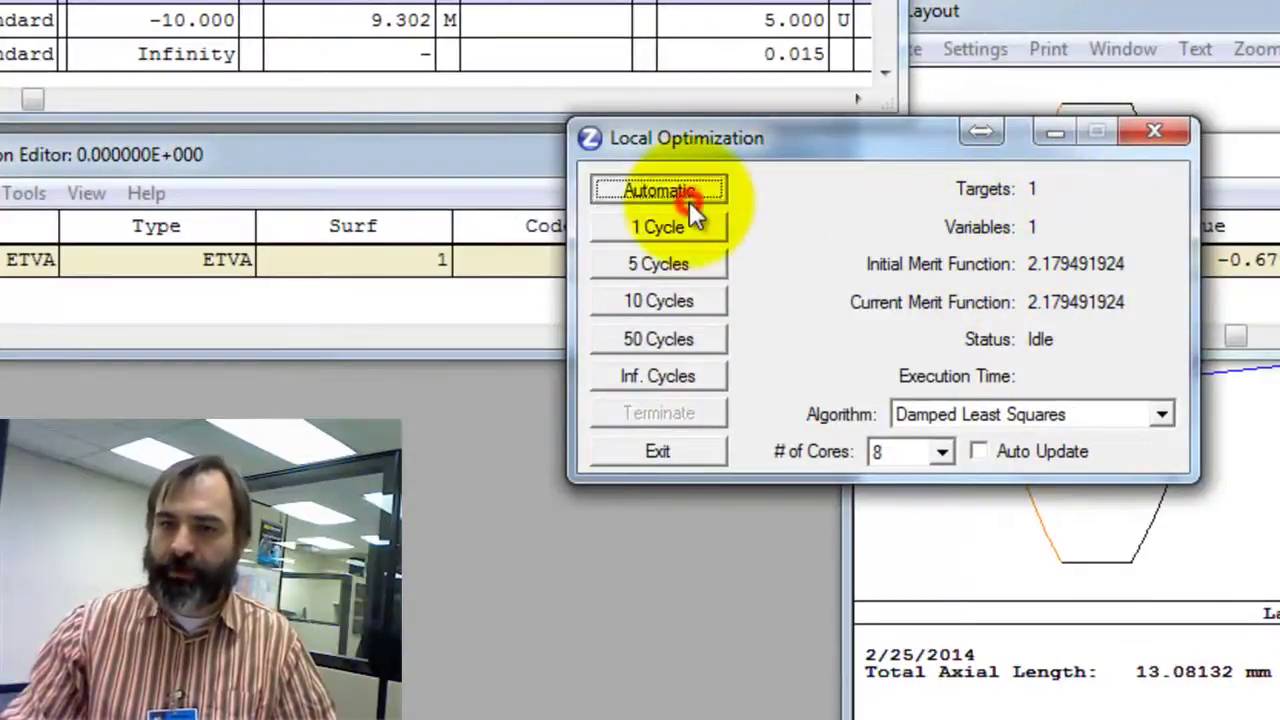
click(663, 450)
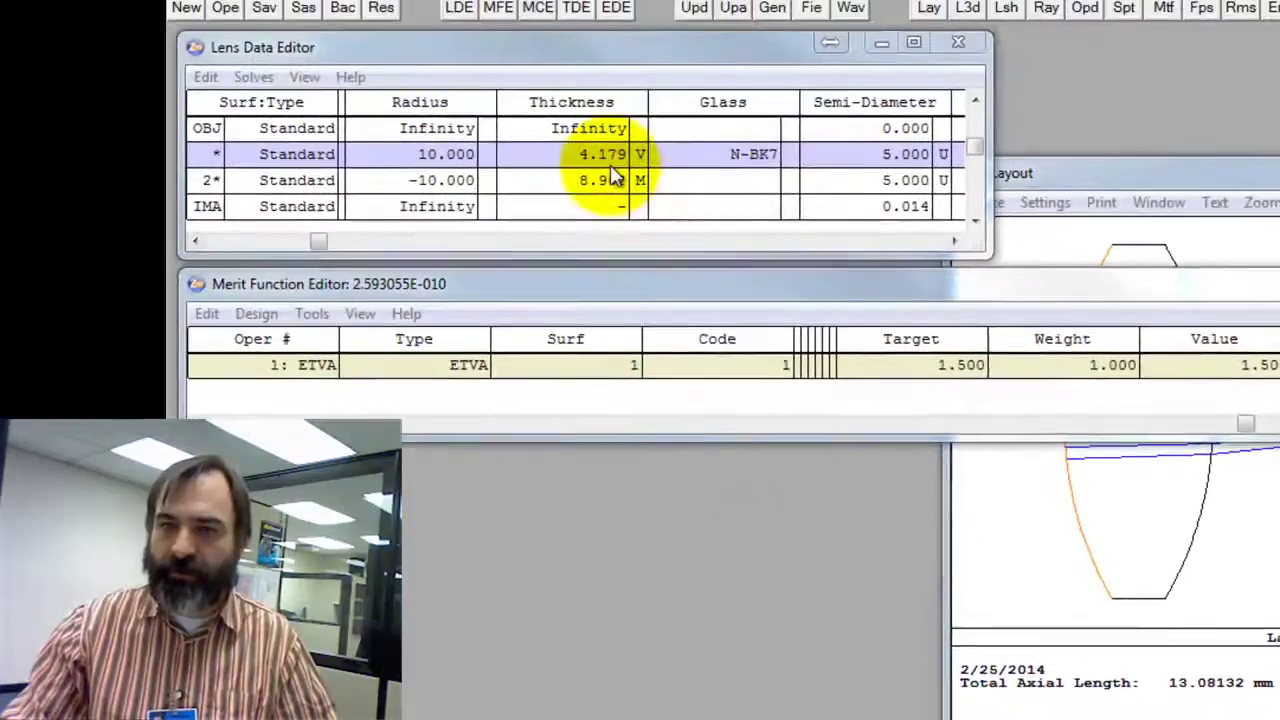
click(1133, 563)
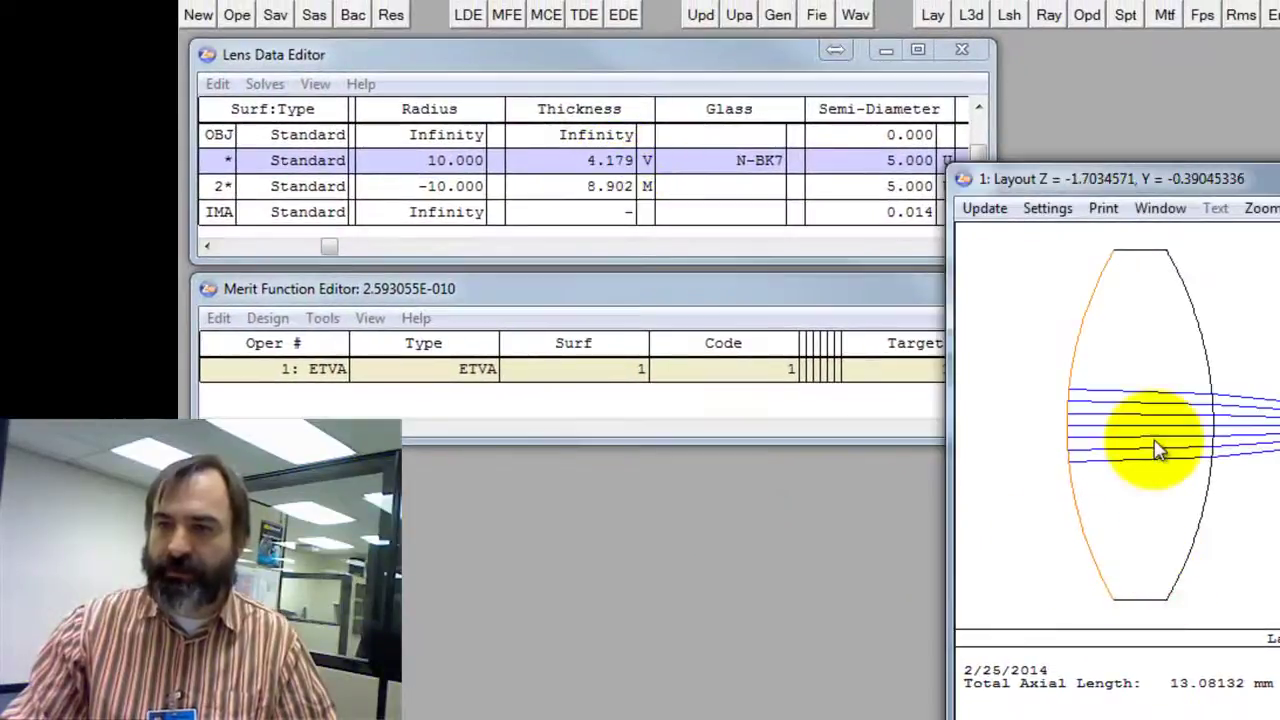